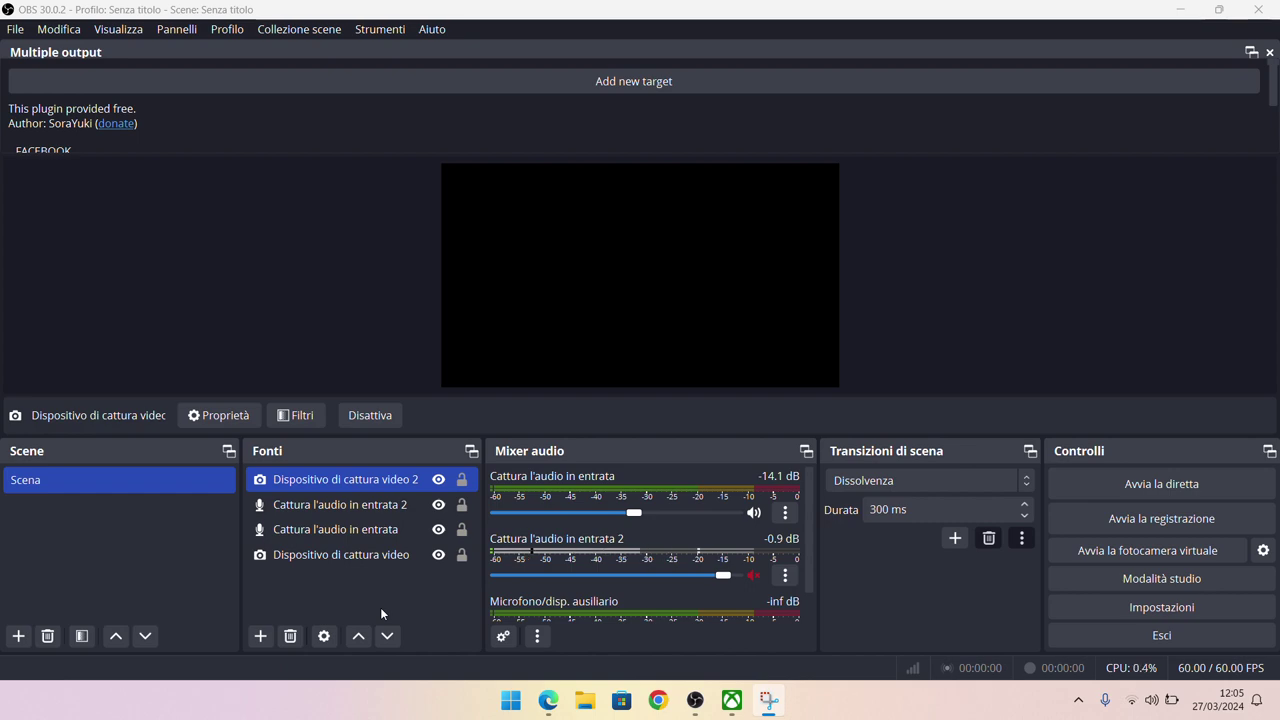
Switch to the browser to view the OBS Studio download page, and return to OBS
left_click(548, 700)
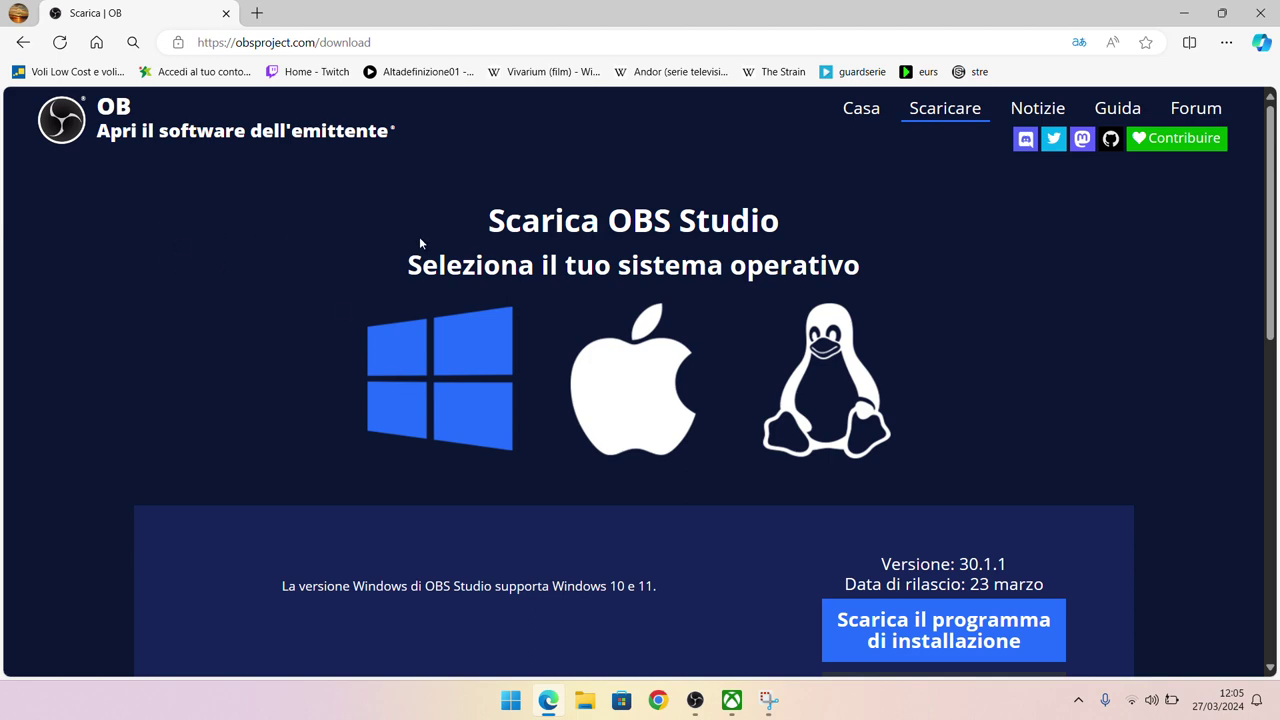
left_click(548, 700)
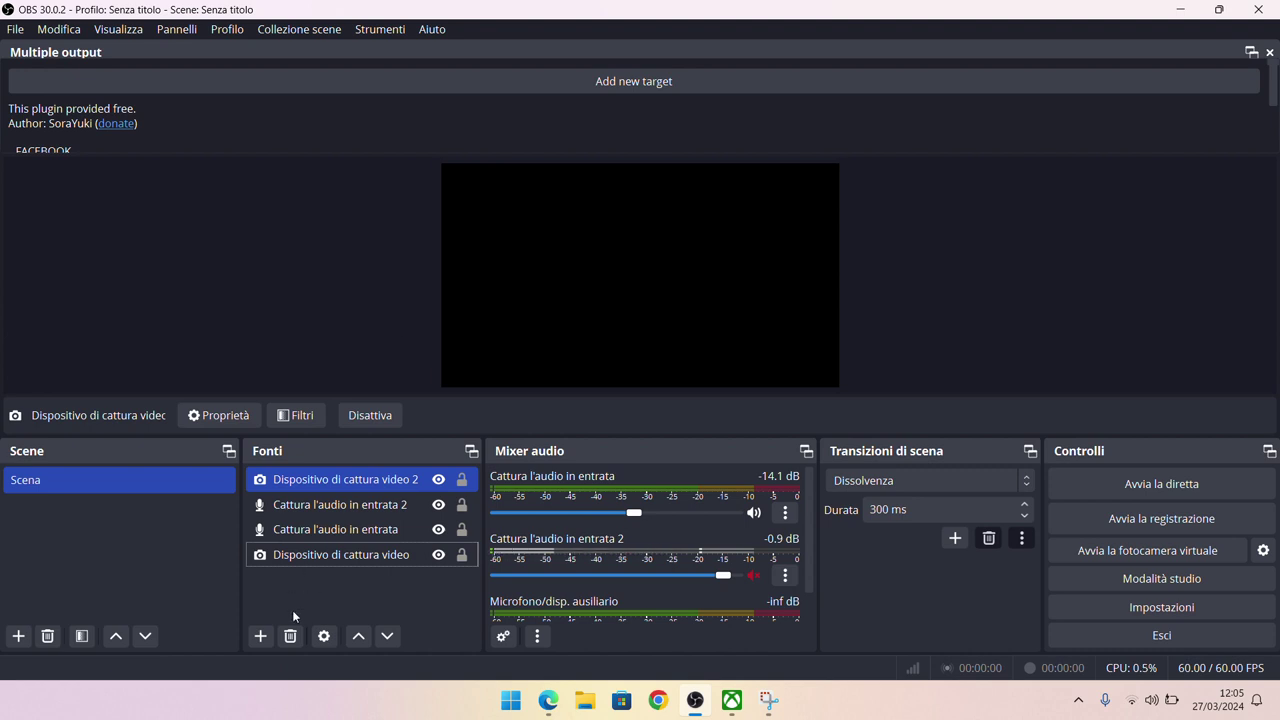
Look through the source types that can be added to the scene, without adding one
left_click(318, 558)
left_click(315, 578)
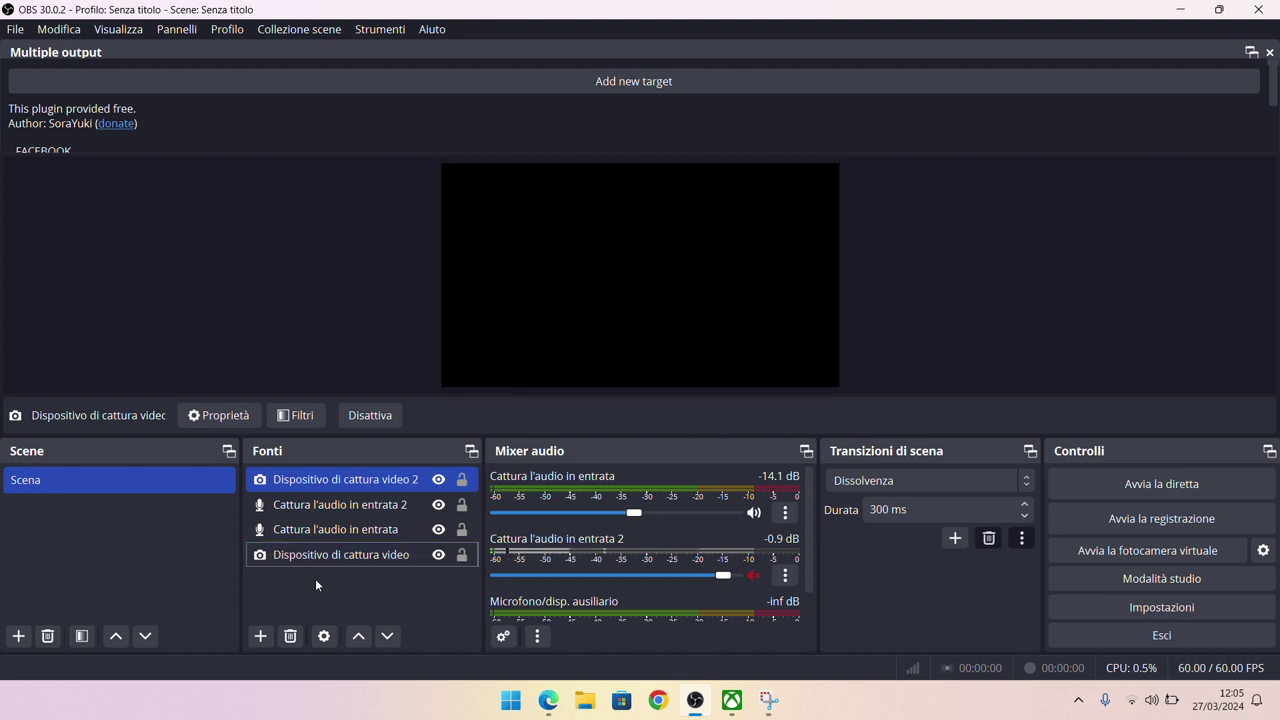
left_click(261, 637)
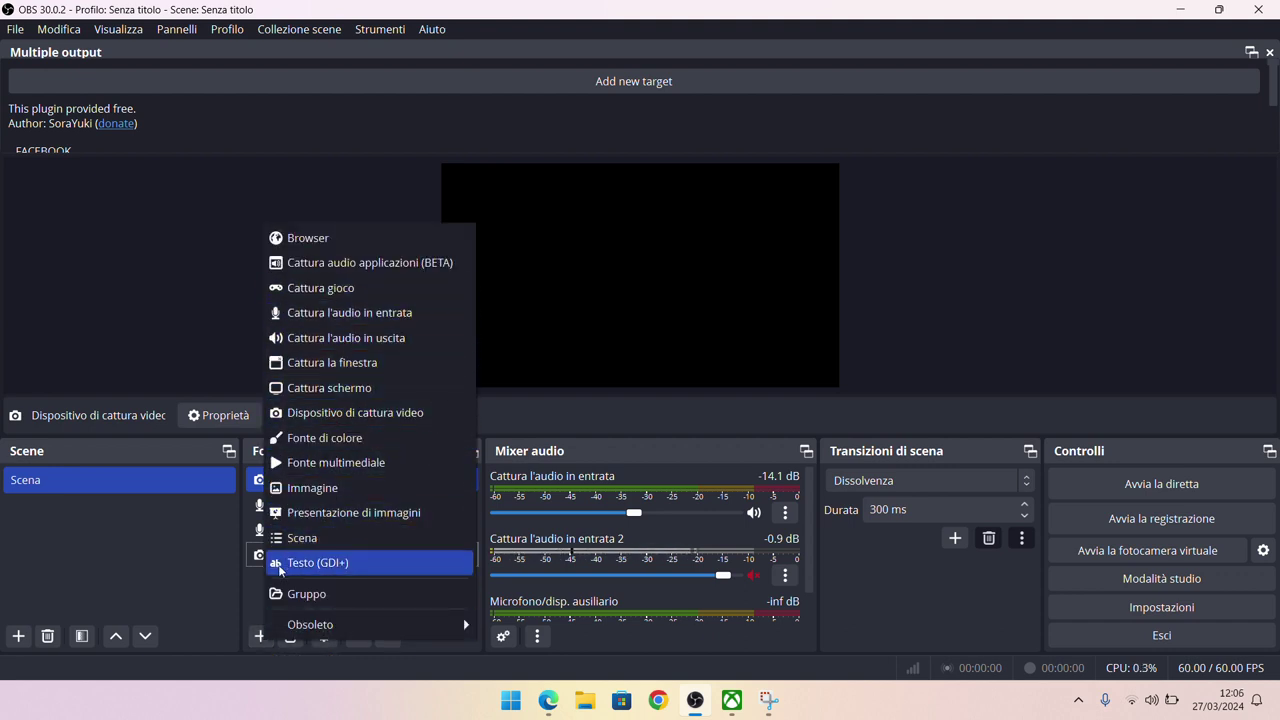
left_click(254, 598)
Inspect the devices selectable in the properties of the source "Dispositivo di cattura video", and cancel without changes
left_click(304, 553)
right_click(304, 553)
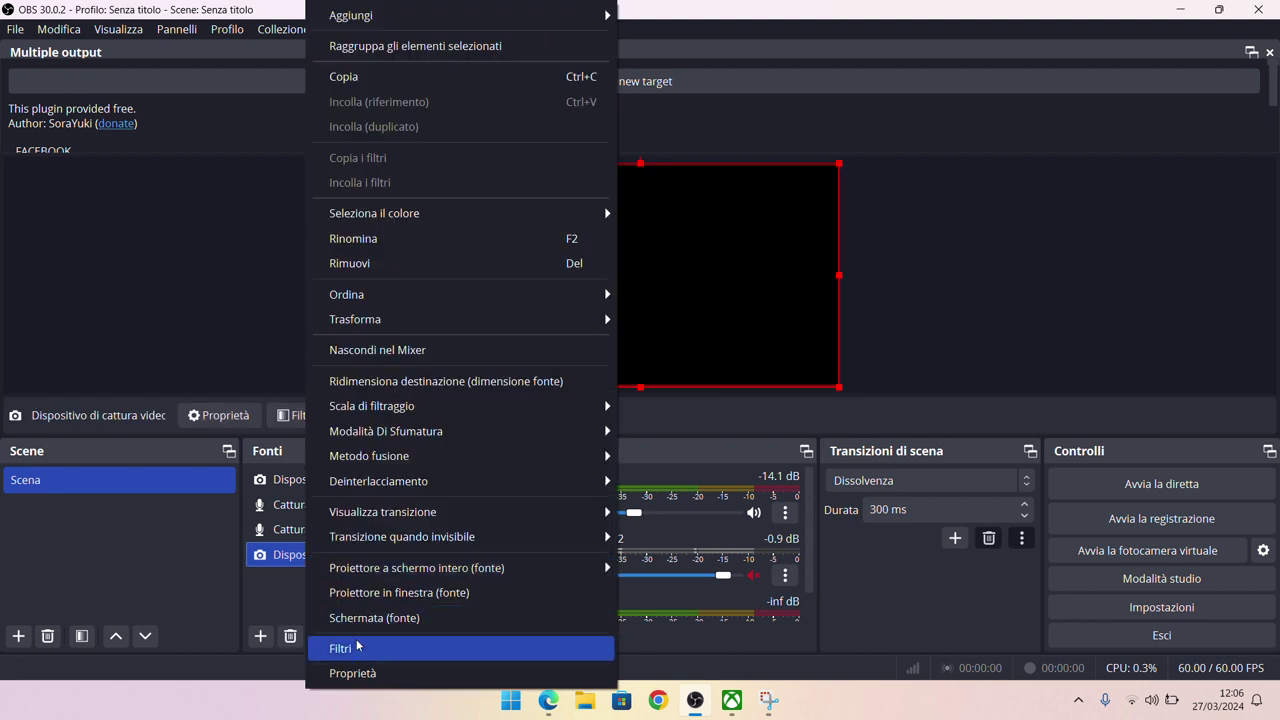
left_click(350, 672)
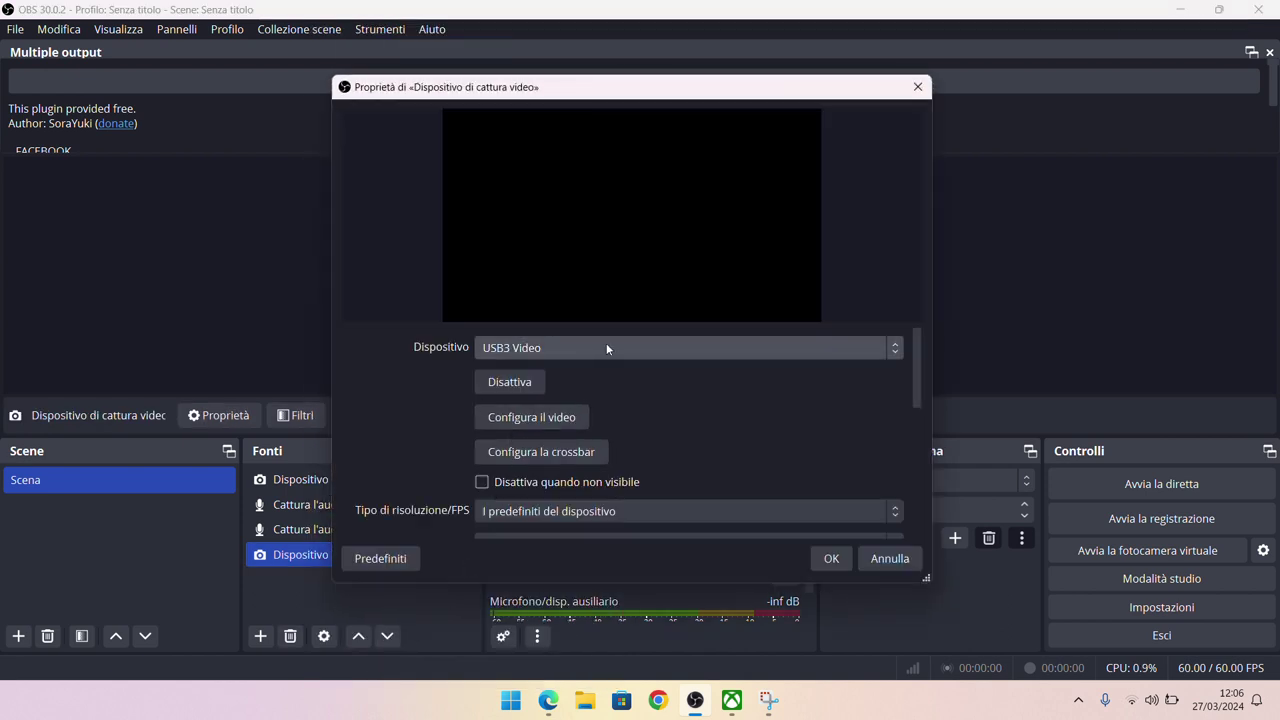
left_click(614, 351)
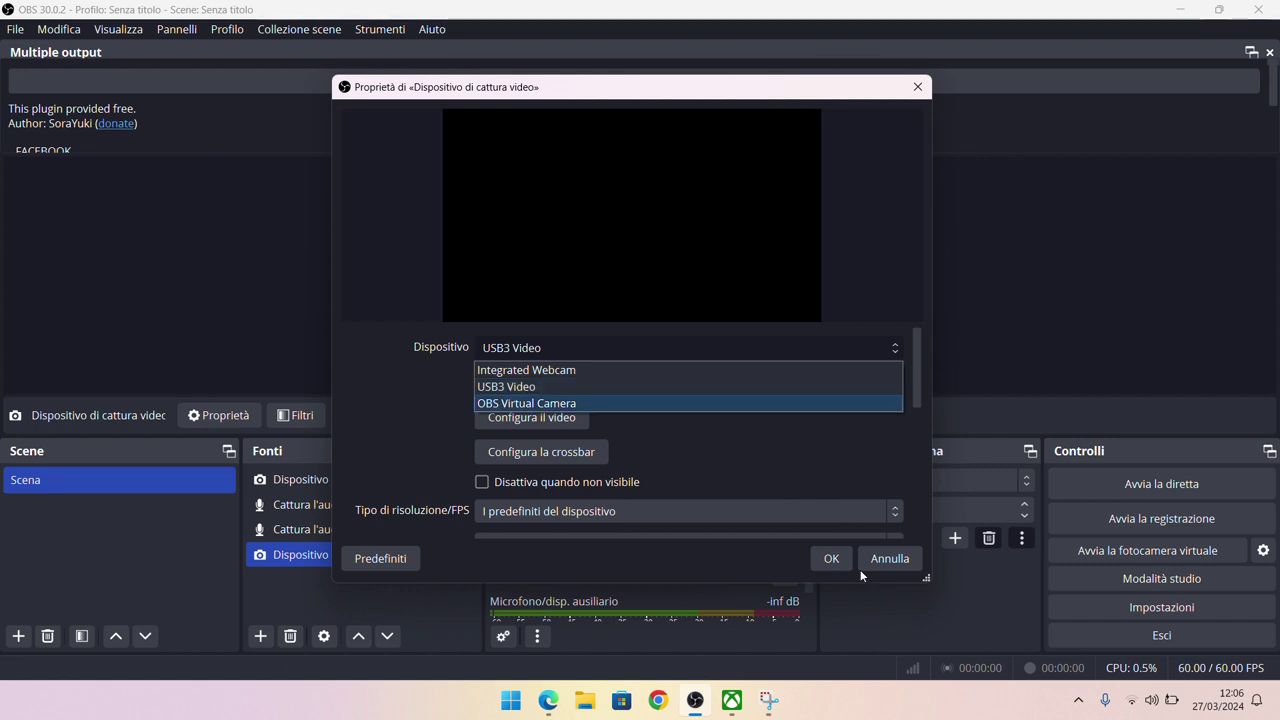
left_click(889, 561)
left_click(889, 561)
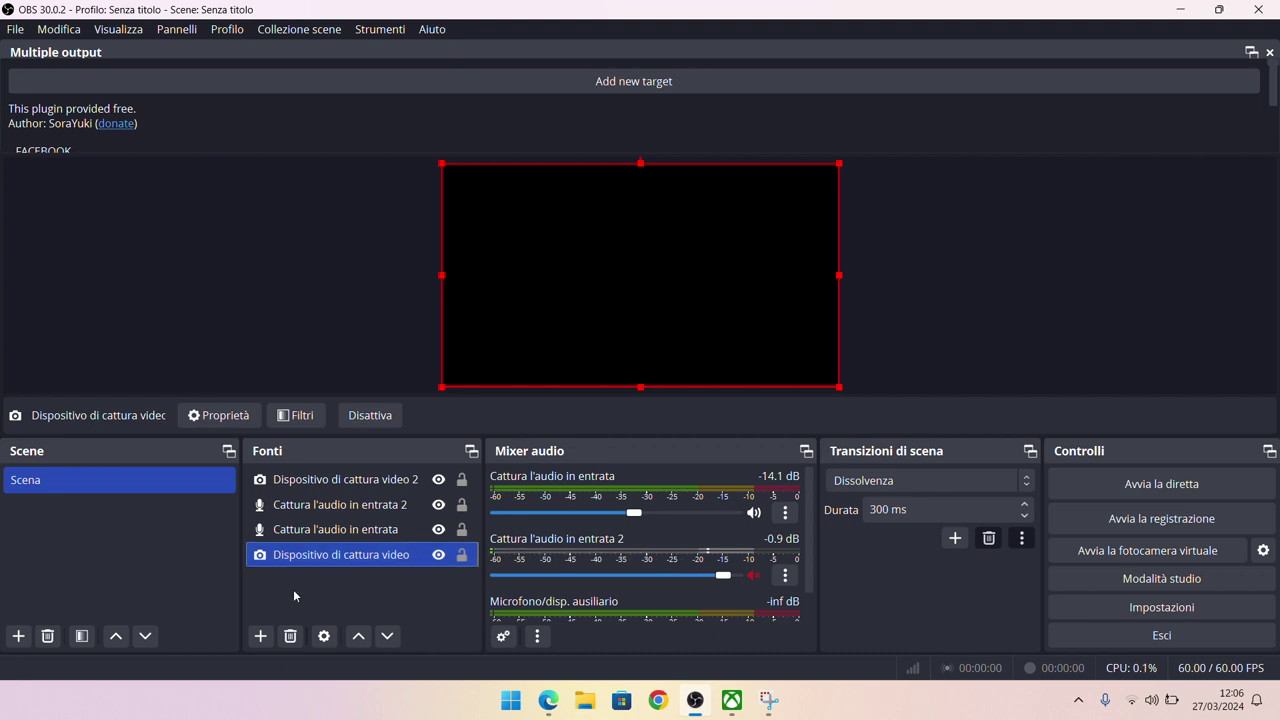
Switch to the Xbox app and start remote play on the activated console
left_click(730, 704)
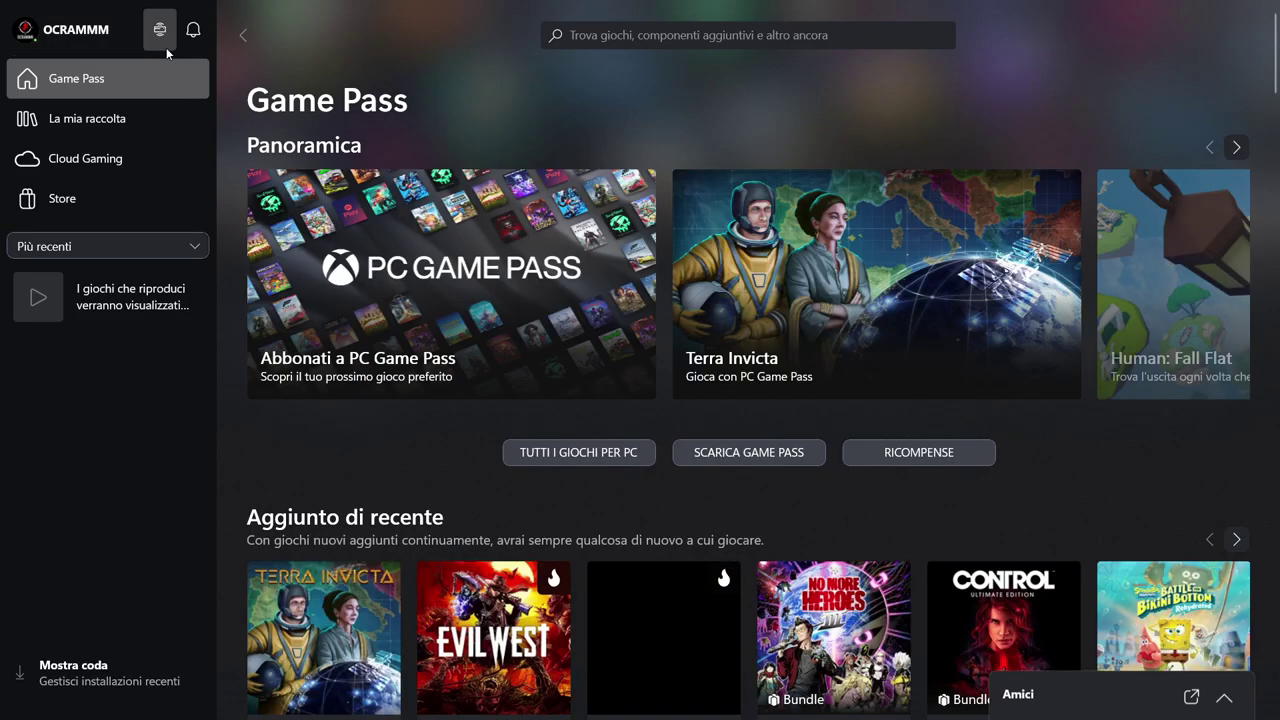
left_click(160, 28)
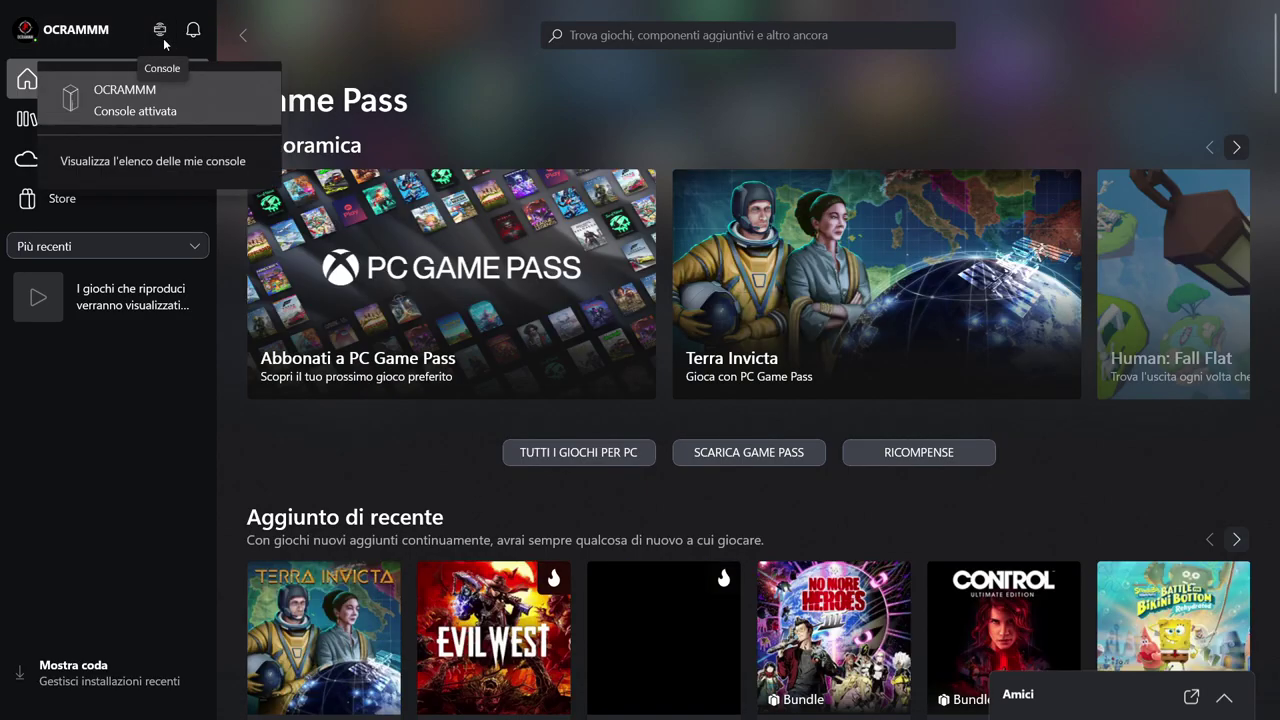
left_click(157, 114)
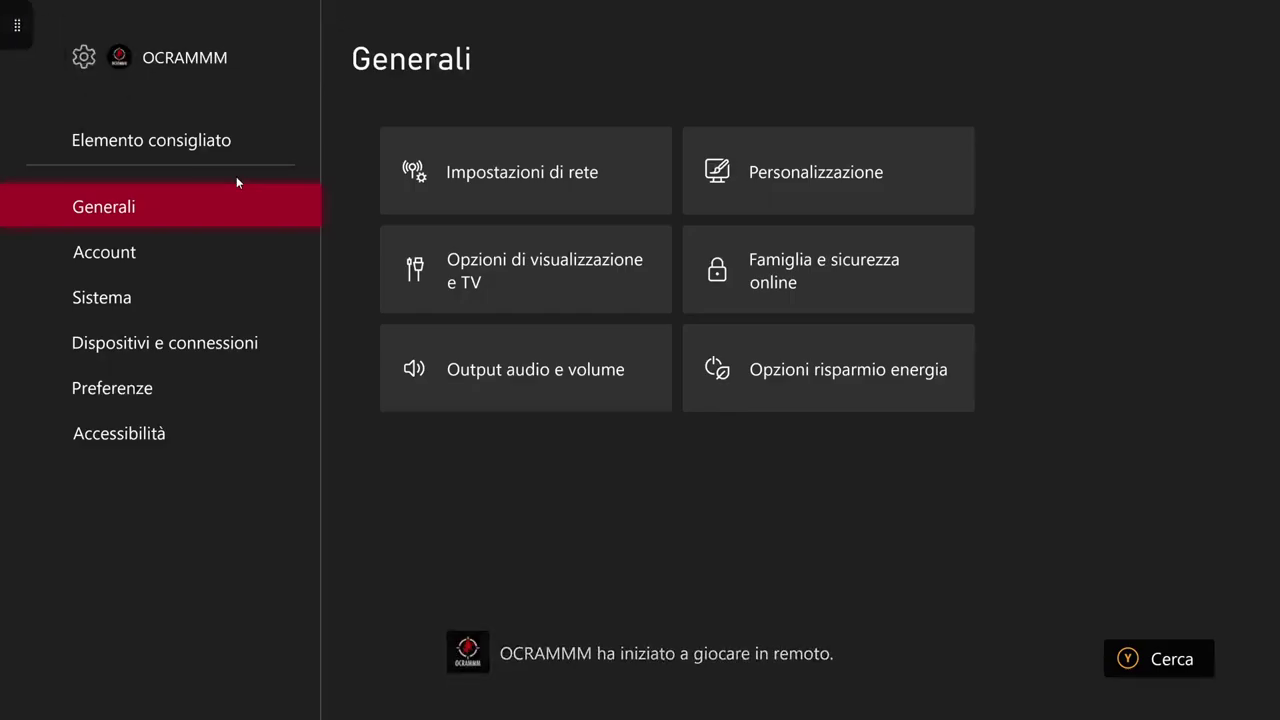
Open "Opzioni aggiuntive" in the console's general settings for "Output audio e volume"
key("Right")
key("Down")
key("Down")
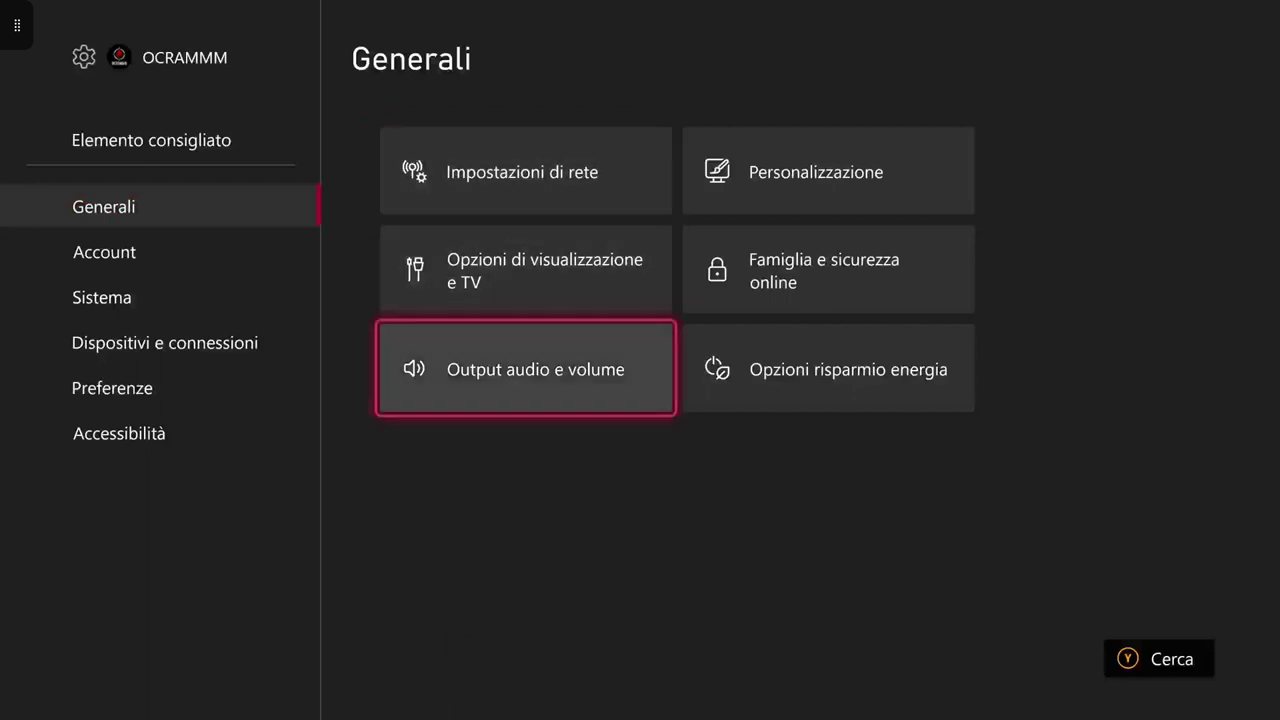
key("Return")
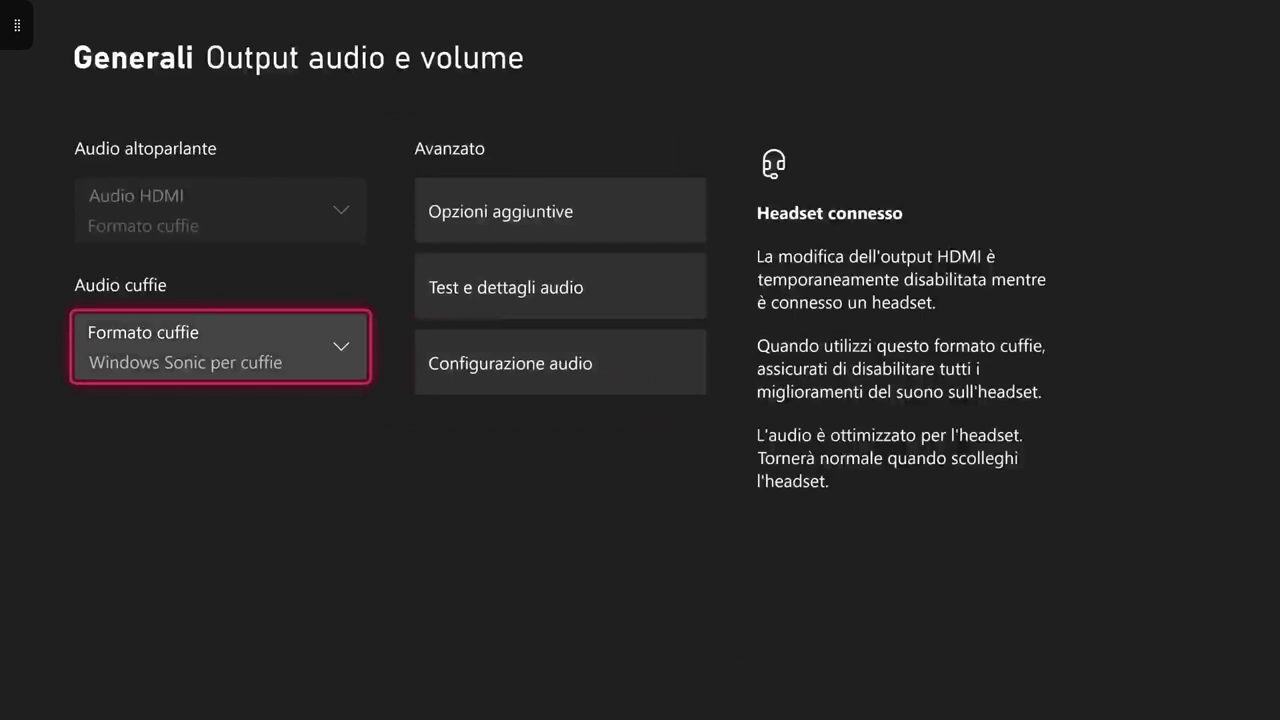
key("Right")
key("Return")
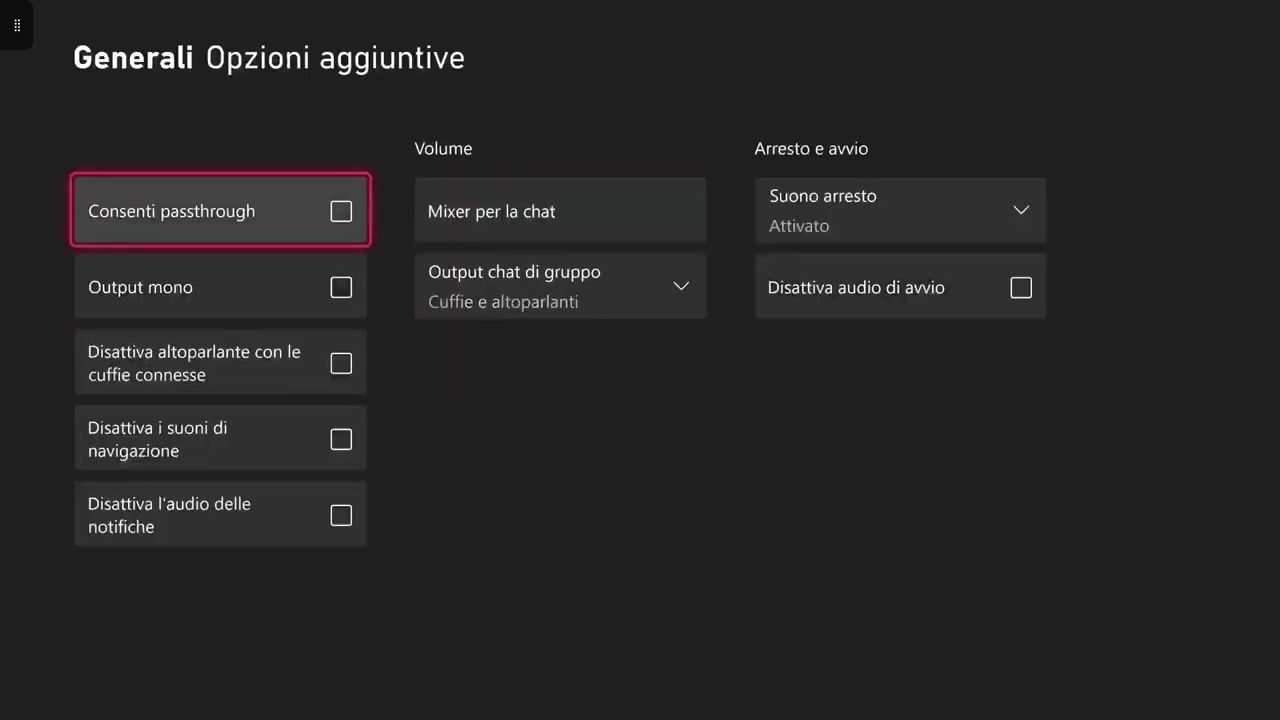
Examine the "Output chat di gruppo" setting and the choices offered under "Mixer per la chat"
key("Right")
key("Down")
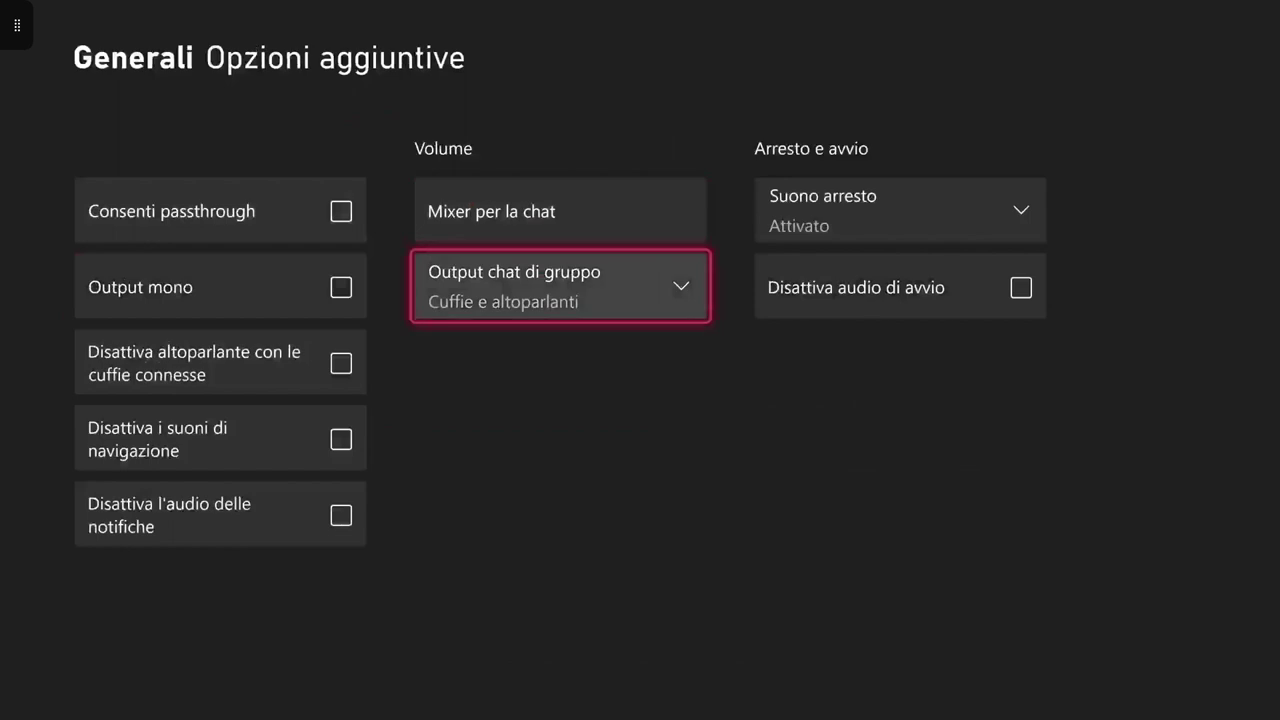
key("Up")
key("Return")
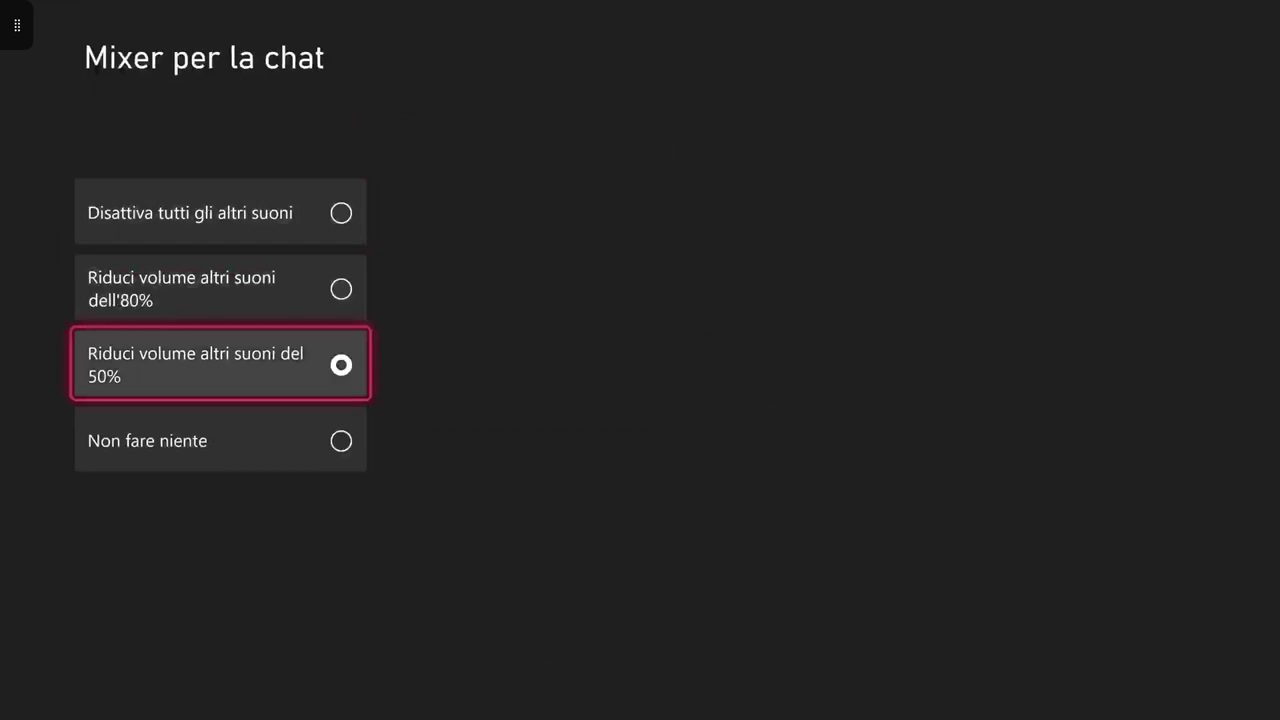
key("Escape")
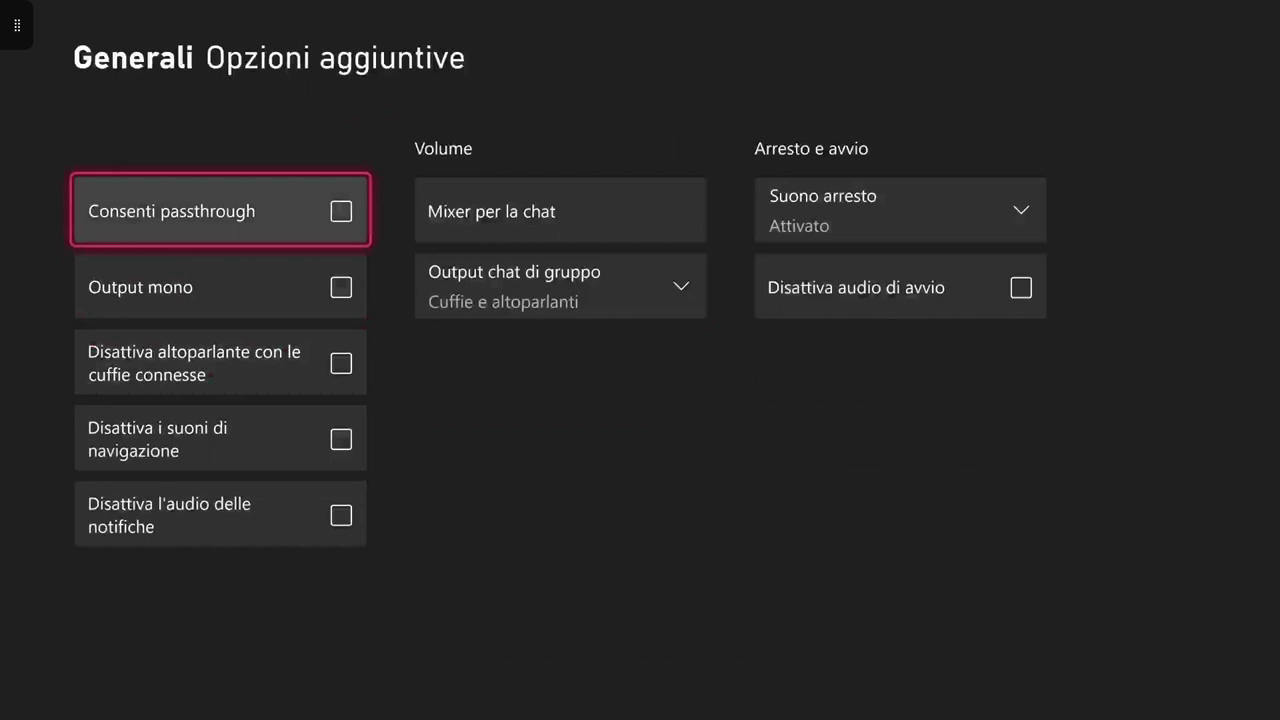
Look over the advanced entries of "Output audio e volume" and return to the console's home screen
key("Escape")
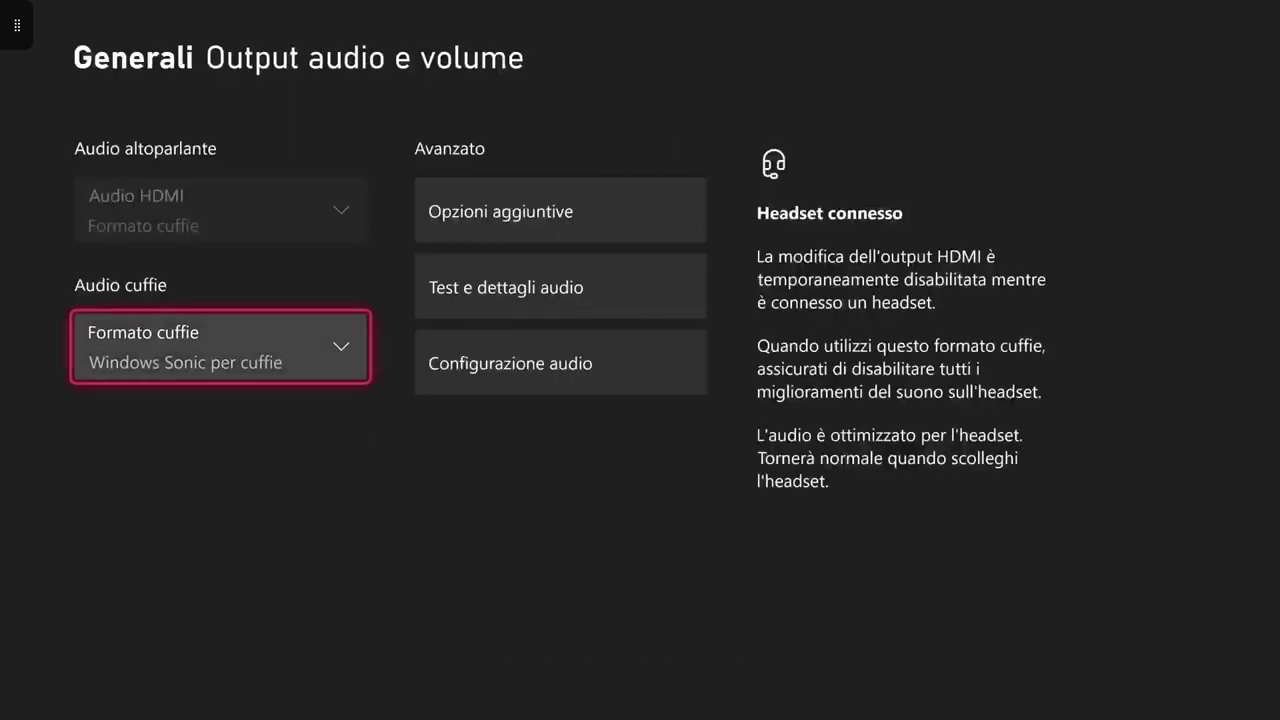
key("Right")
key("Left")
key("Right")
key("Up")
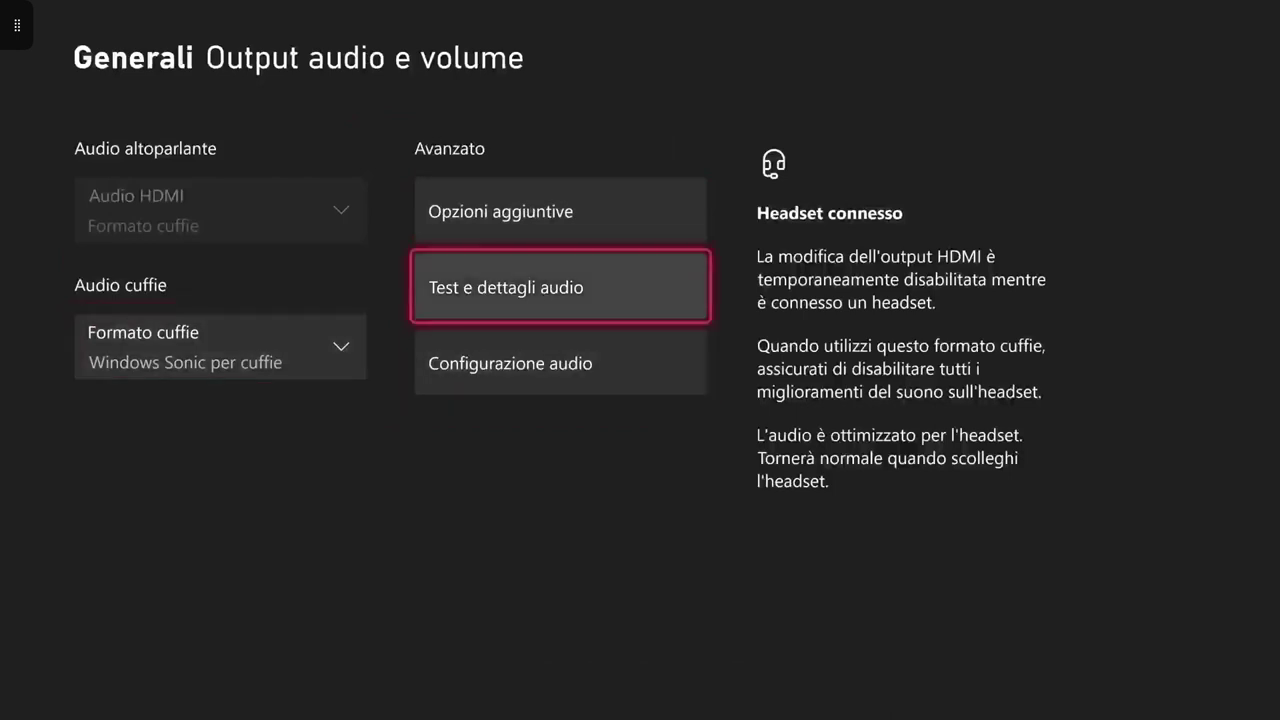
key("Escape")
key("Escape")
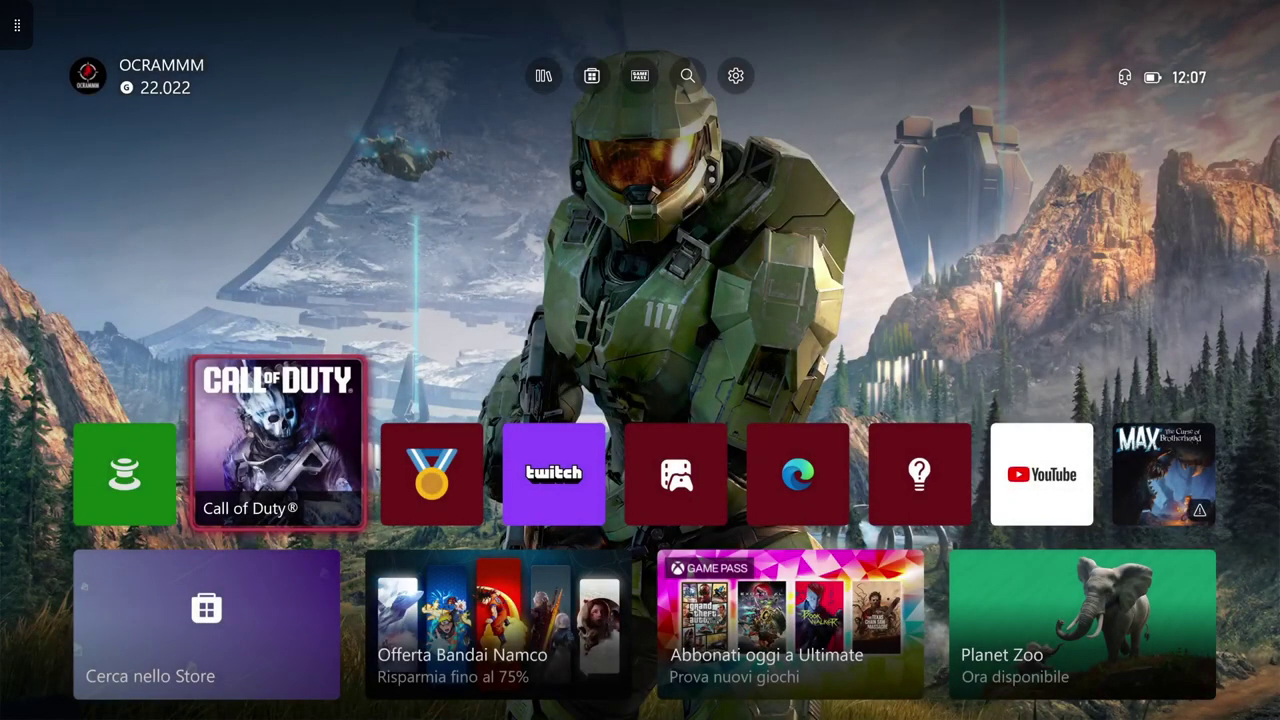
Launch Call of Duty on the console, continue without a controller, and proceed past the title screen
key("Return")
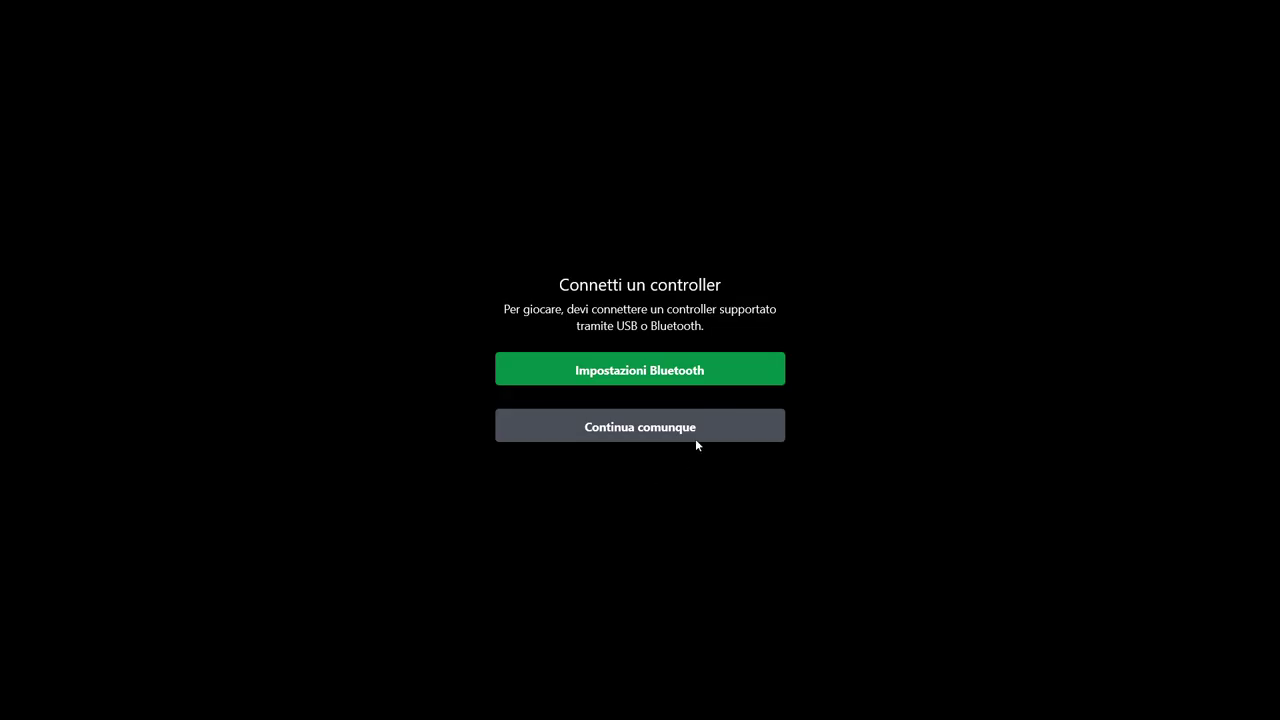
left_click(669, 431)
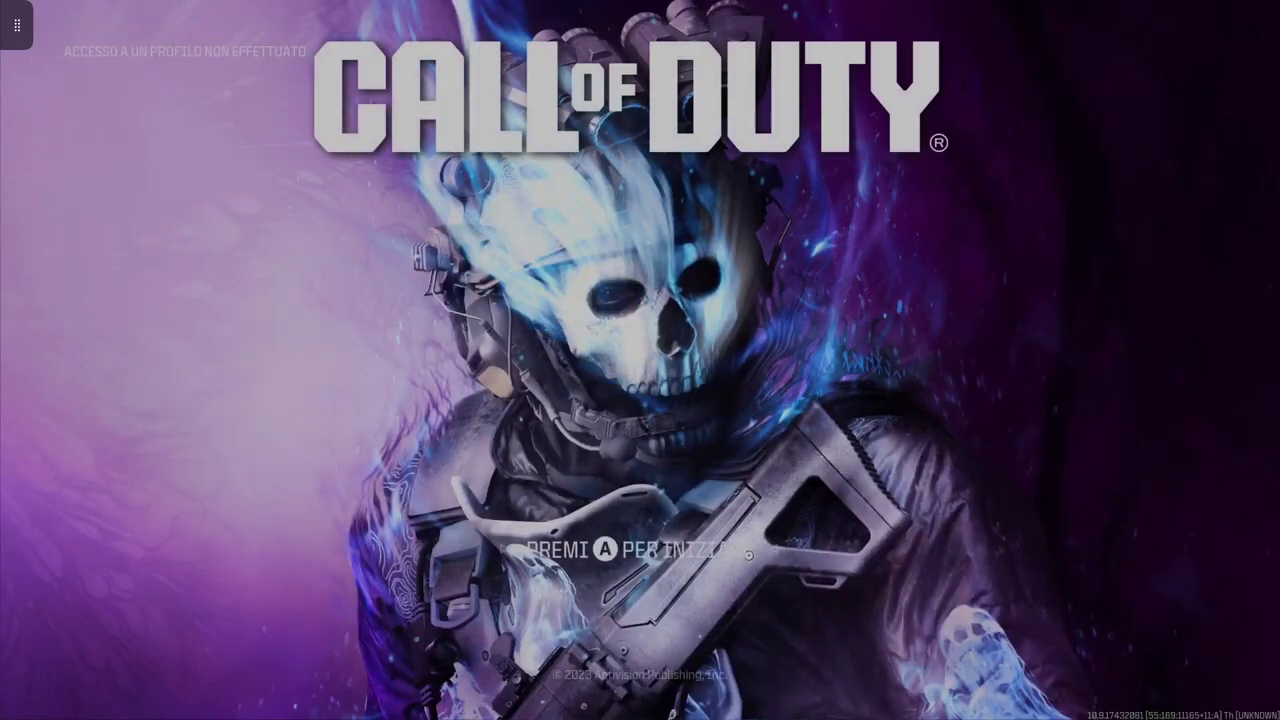
key("Return")
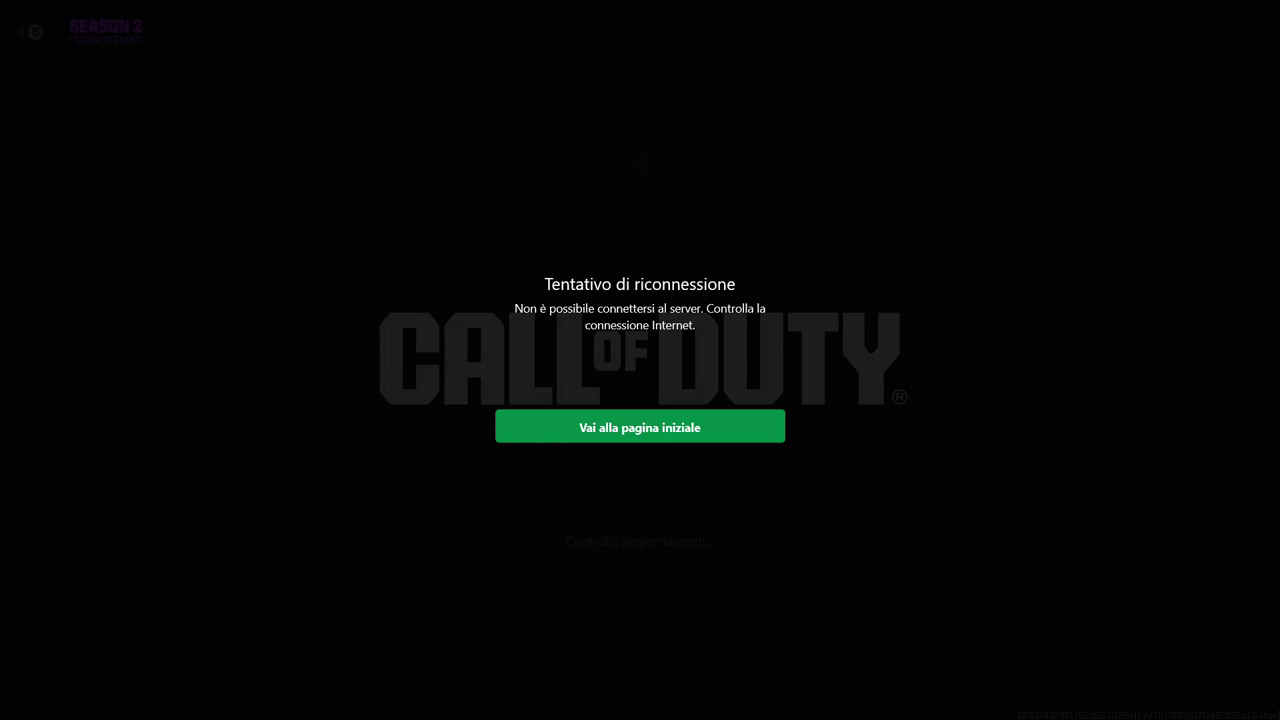
Leave the dropped remote session, reconnect to the console from the Xbox app, and continue without a controller
left_click(666, 425)
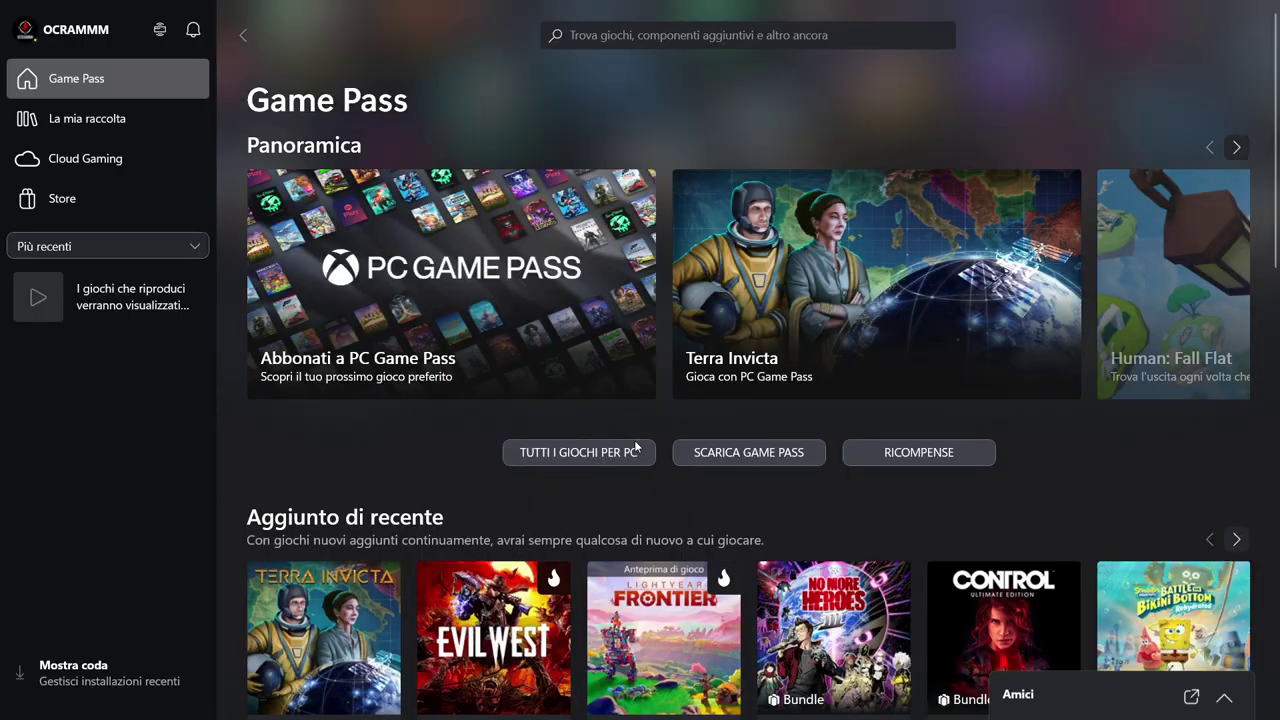
left_click(157, 33)
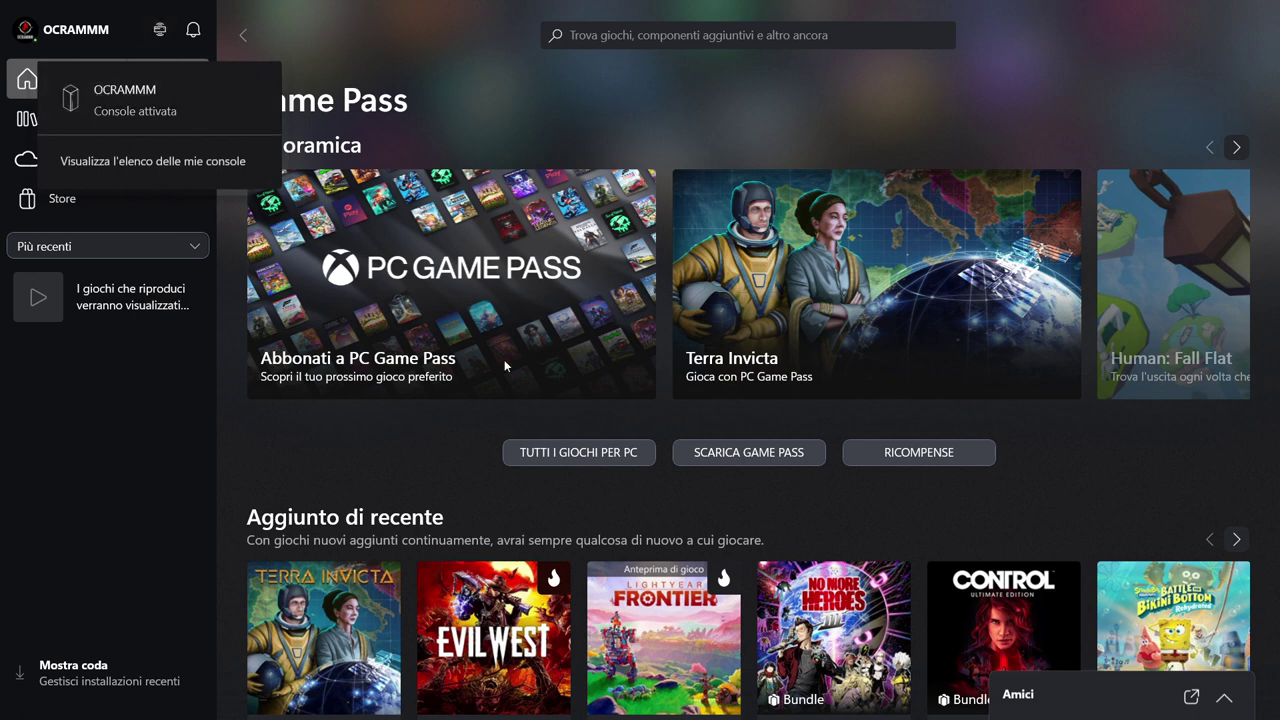
key("super")
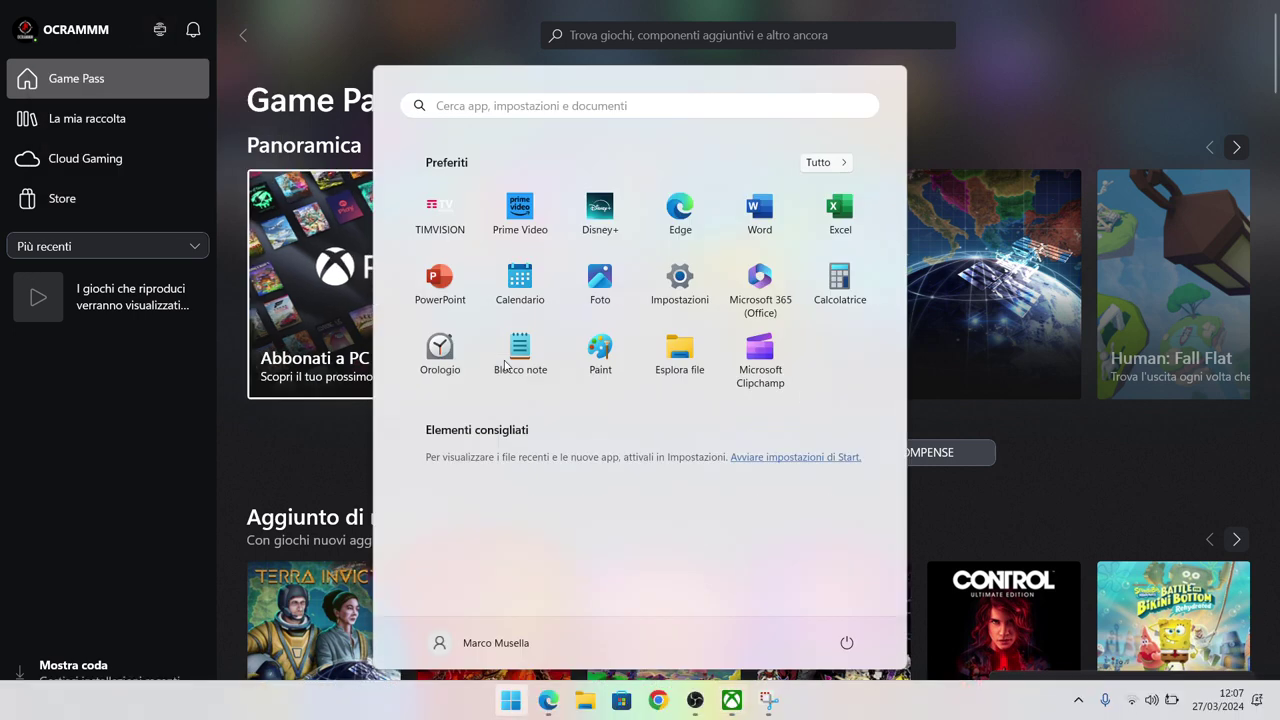
key("Escape")
key("super")
left_click(767, 702)
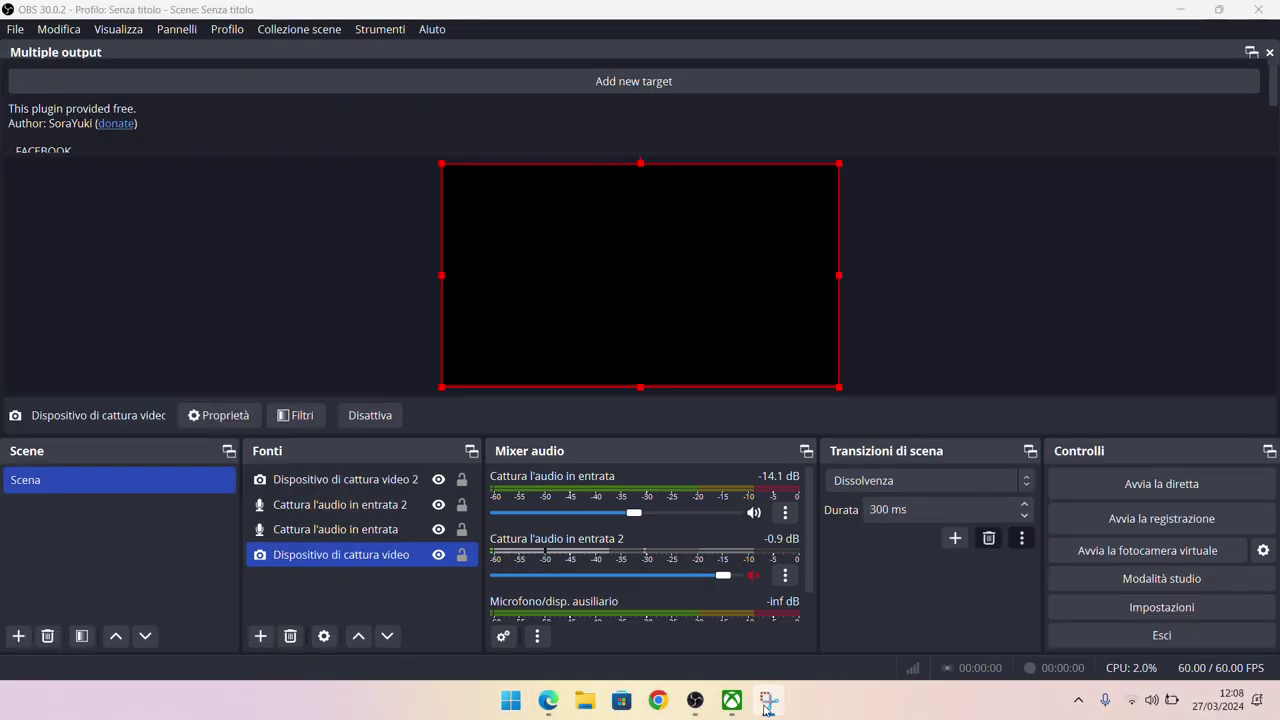
left_click(734, 702)
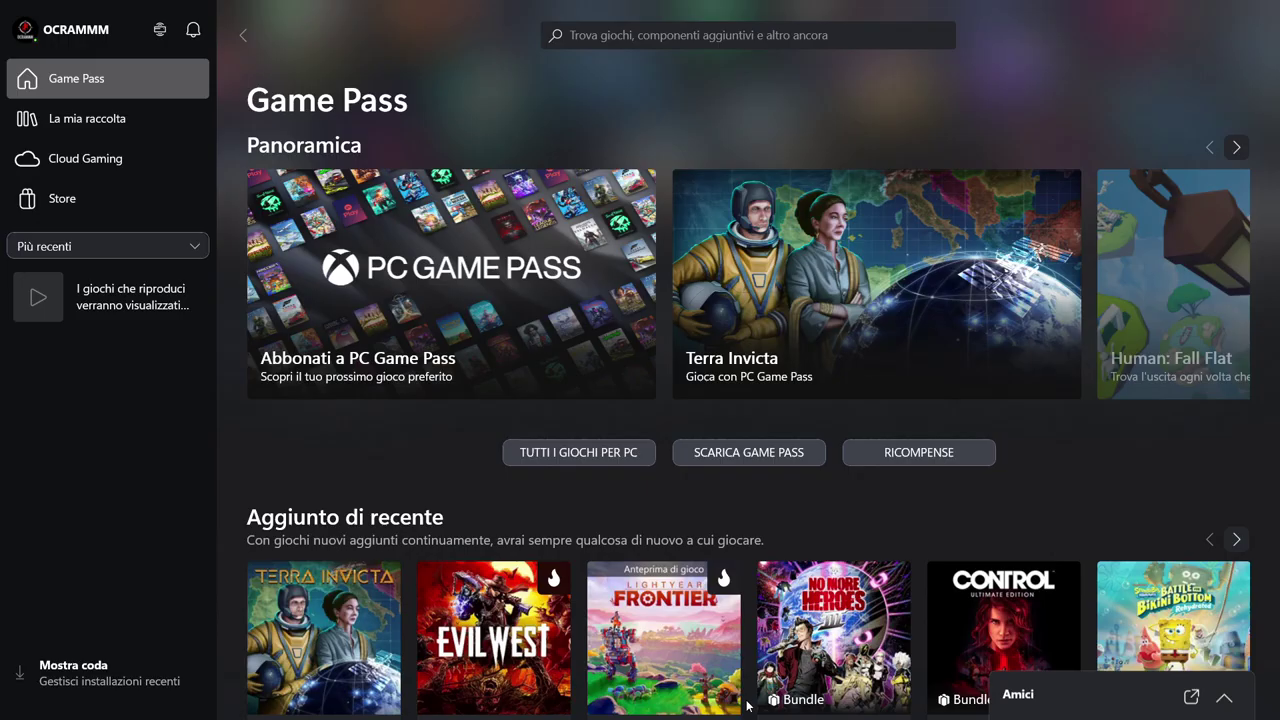
left_click(157, 33)
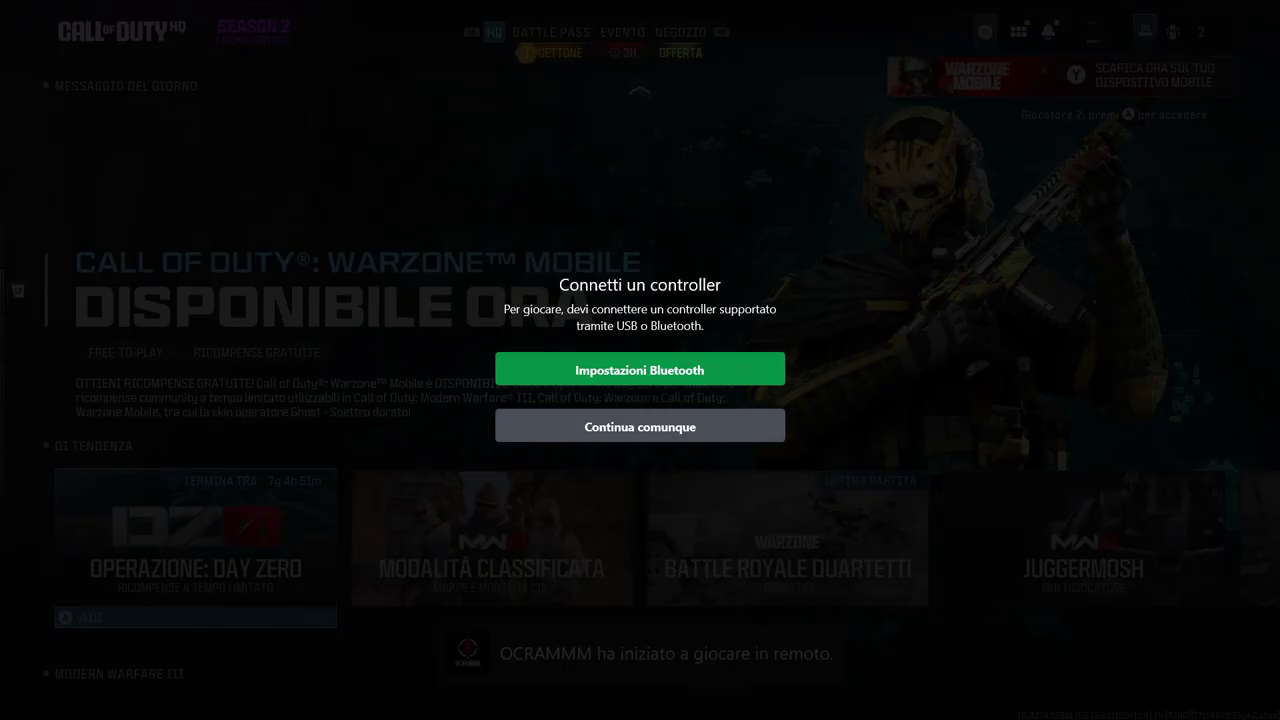
left_click(700, 427)
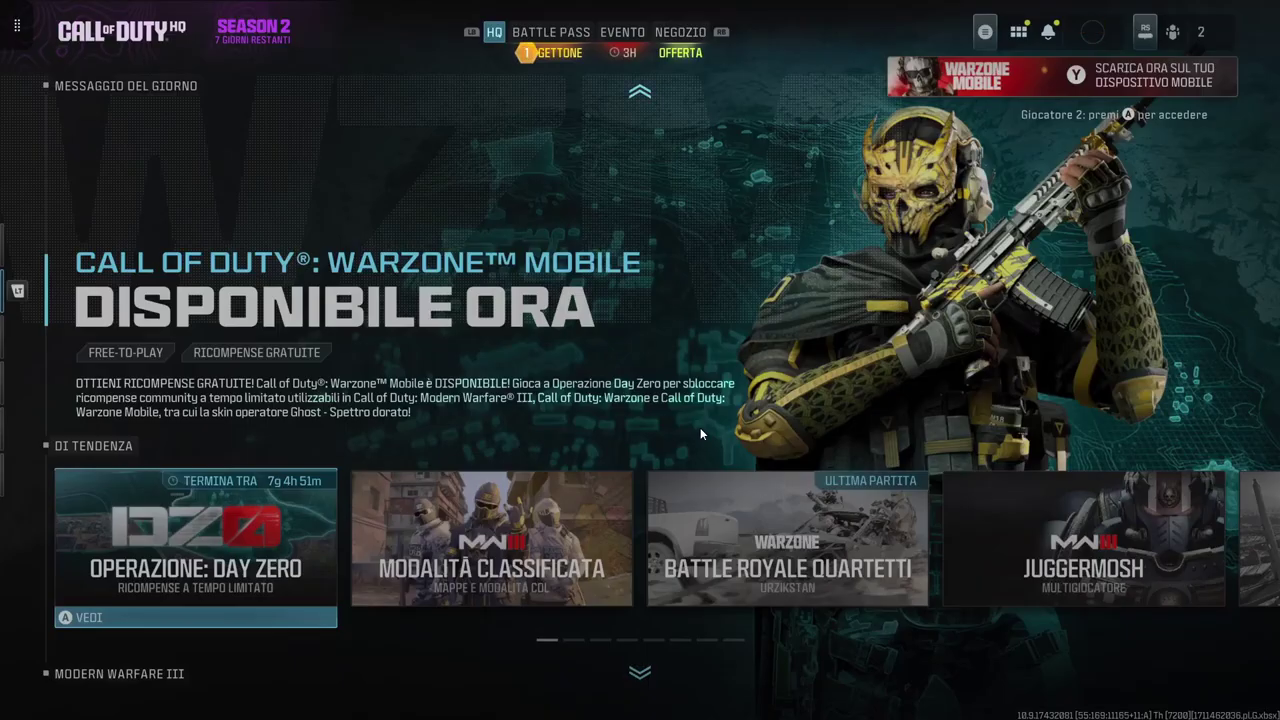
Open the audio settings of Call of Duty
key("Escape")
key("e")
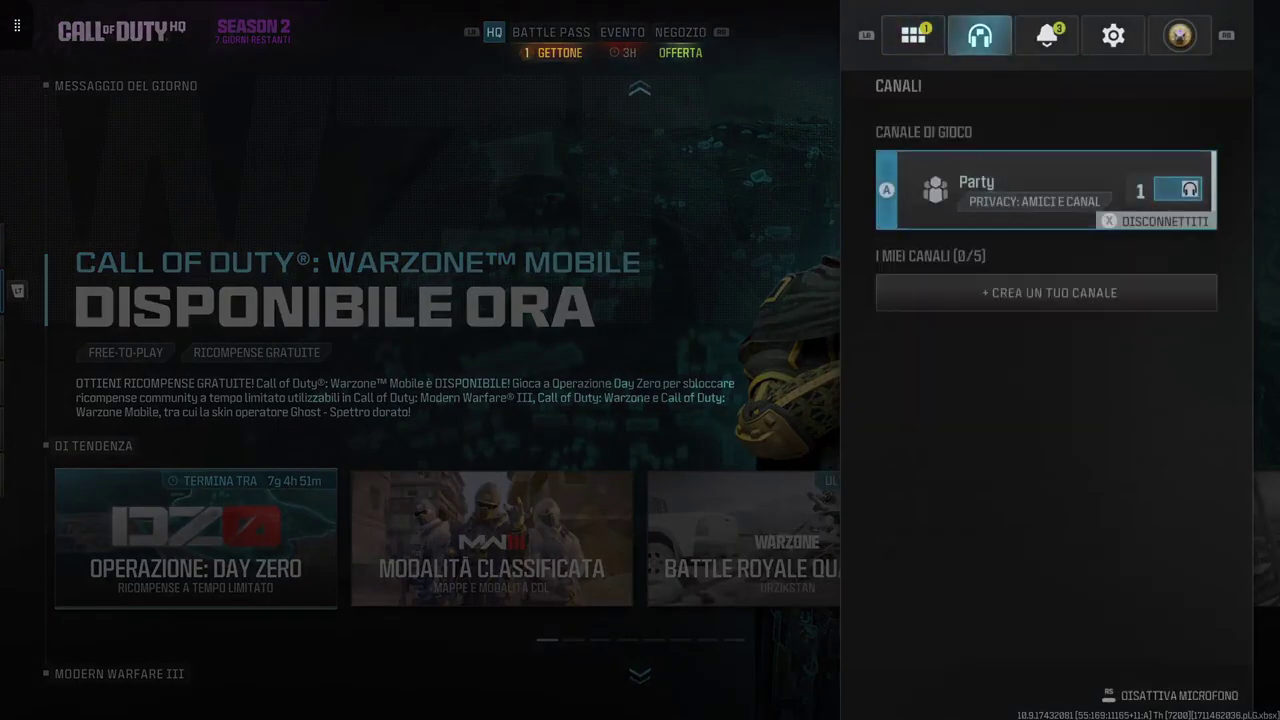
key("e")
key("e")
key("Down")
key("Down")
key("Down")
key("Down")
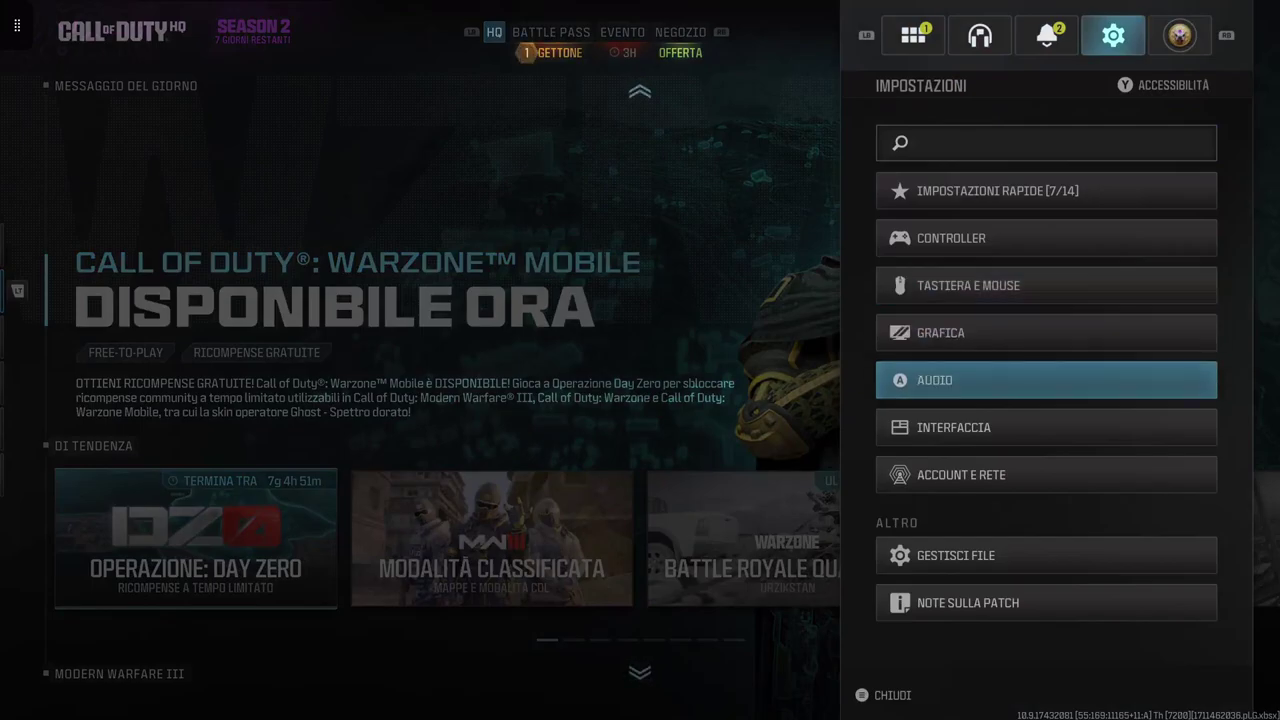
key("Return")
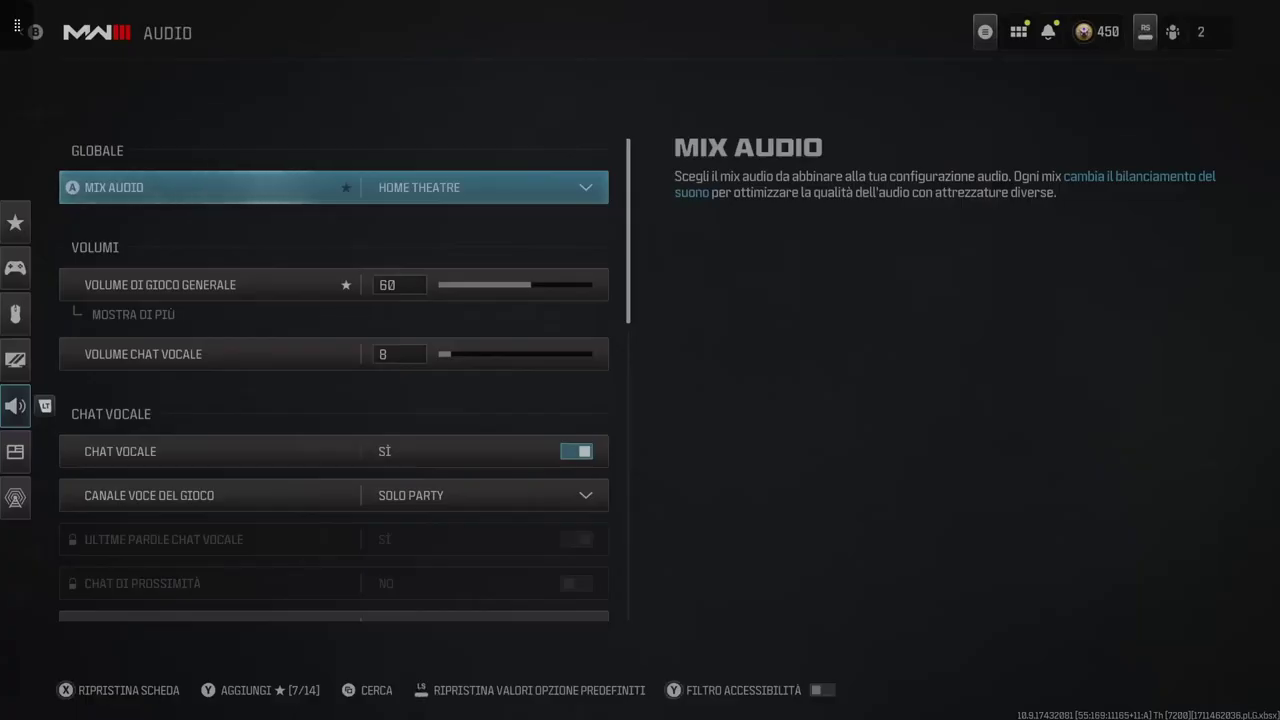
Review the volume, voice chat and microphone options in the game's audio settings
key("Down")
key("Down")
key("Down")
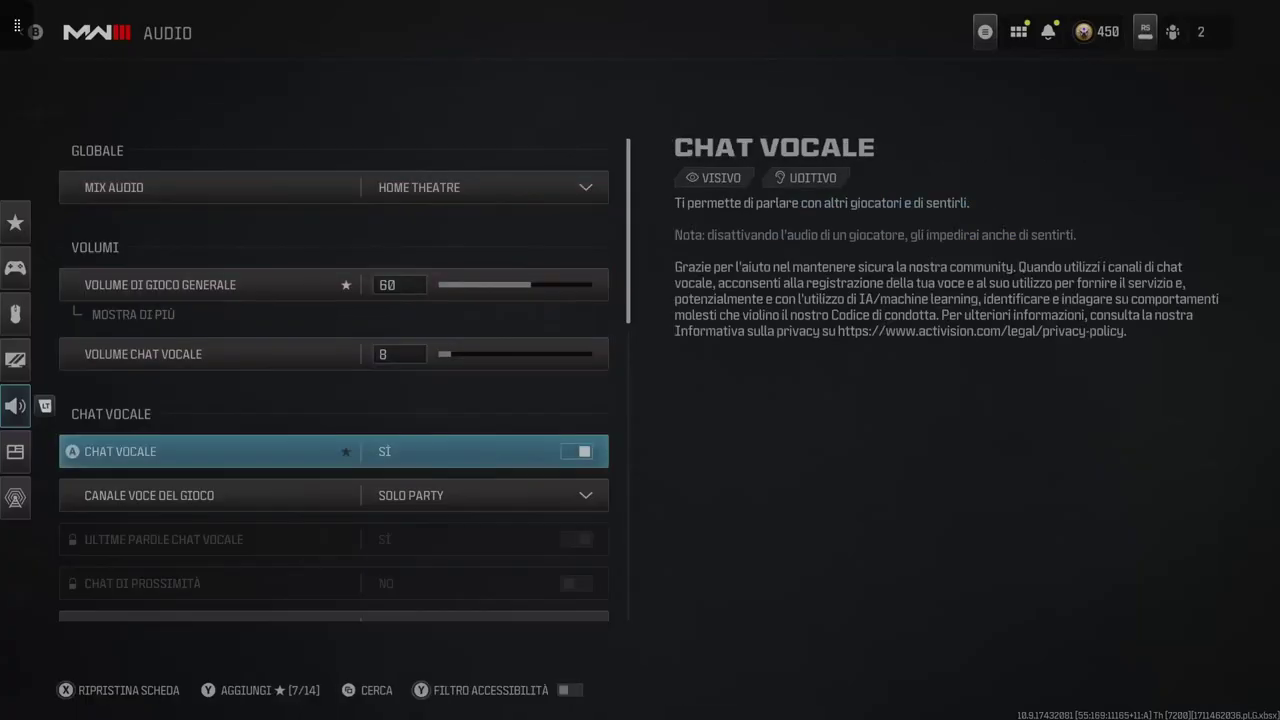
key("Down")
key("Down")
key("Down")
key("Down")
key("Down")
key("Down")
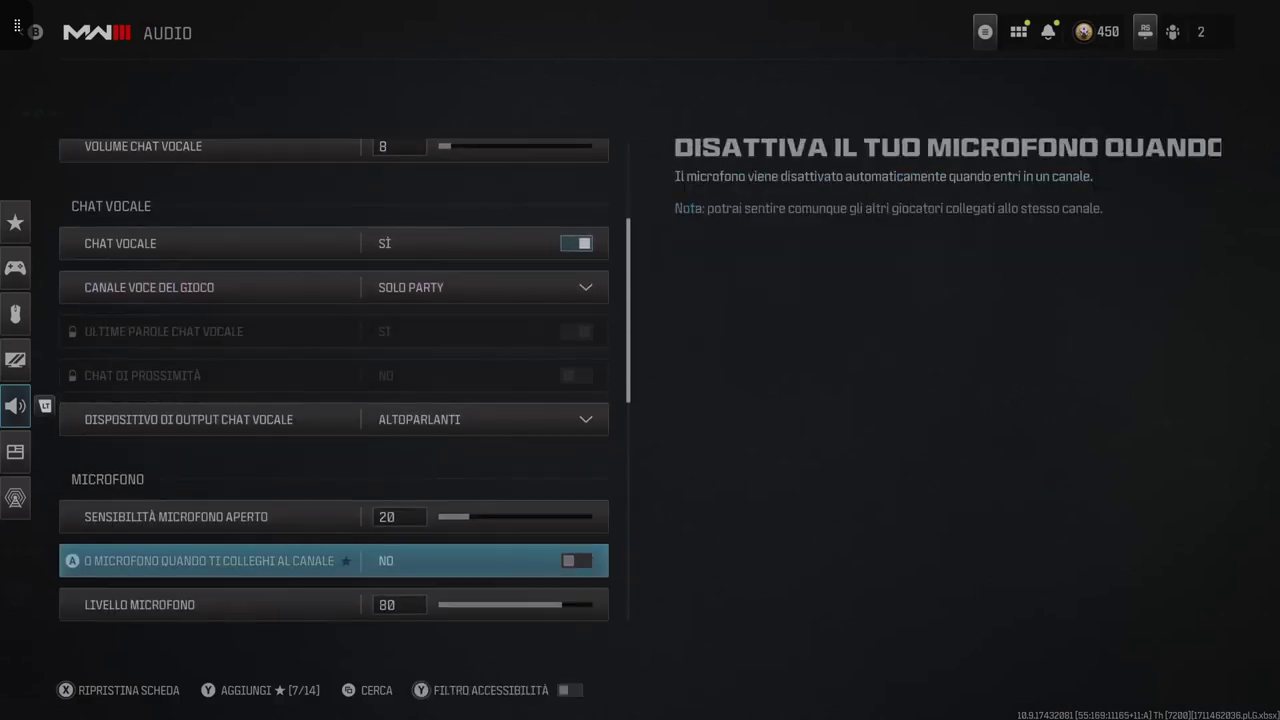
Examine the voice chat output device and the microphone sensitivity, automatic mute and level options in the audio settings
key("Up")
key("Up")
key("Up")
key("Down")
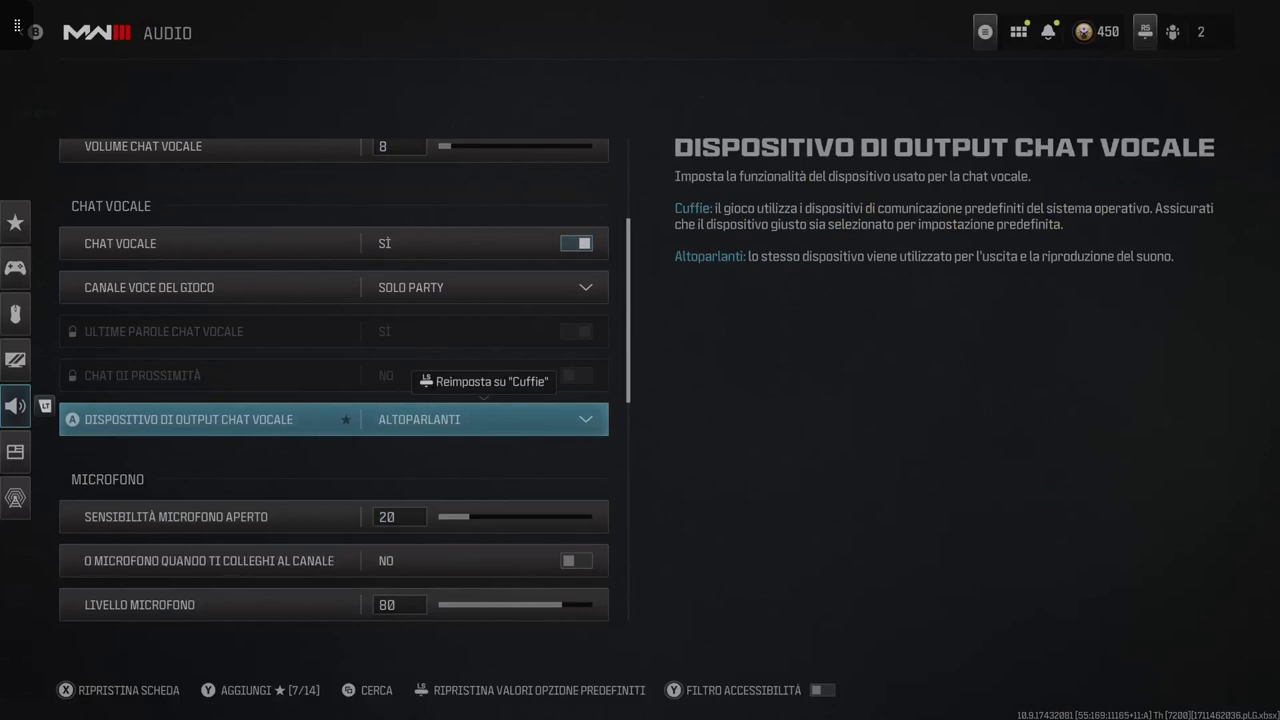
key("Down")
key("Down")
key("Up")
key("Down")
key("Down")
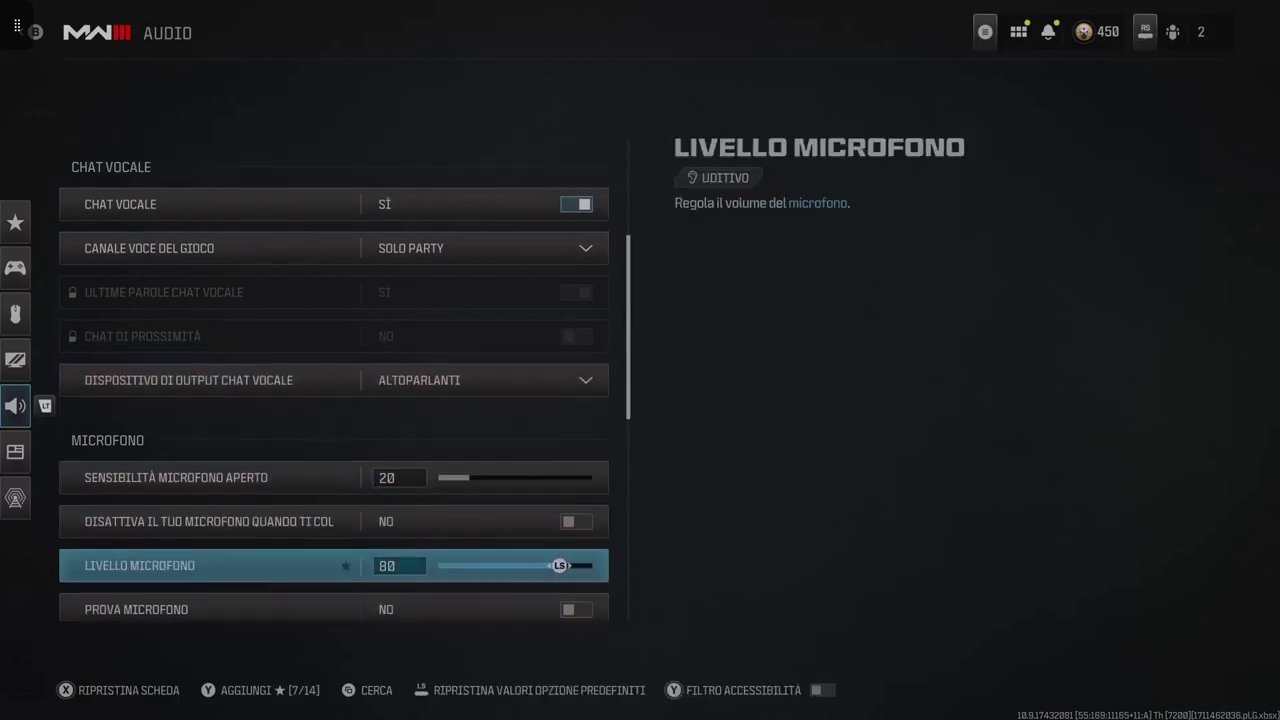
Look through the microphone test and subtitle options, and return to the voice chat output device setting
key("Down")
key("Down")
key("Down")
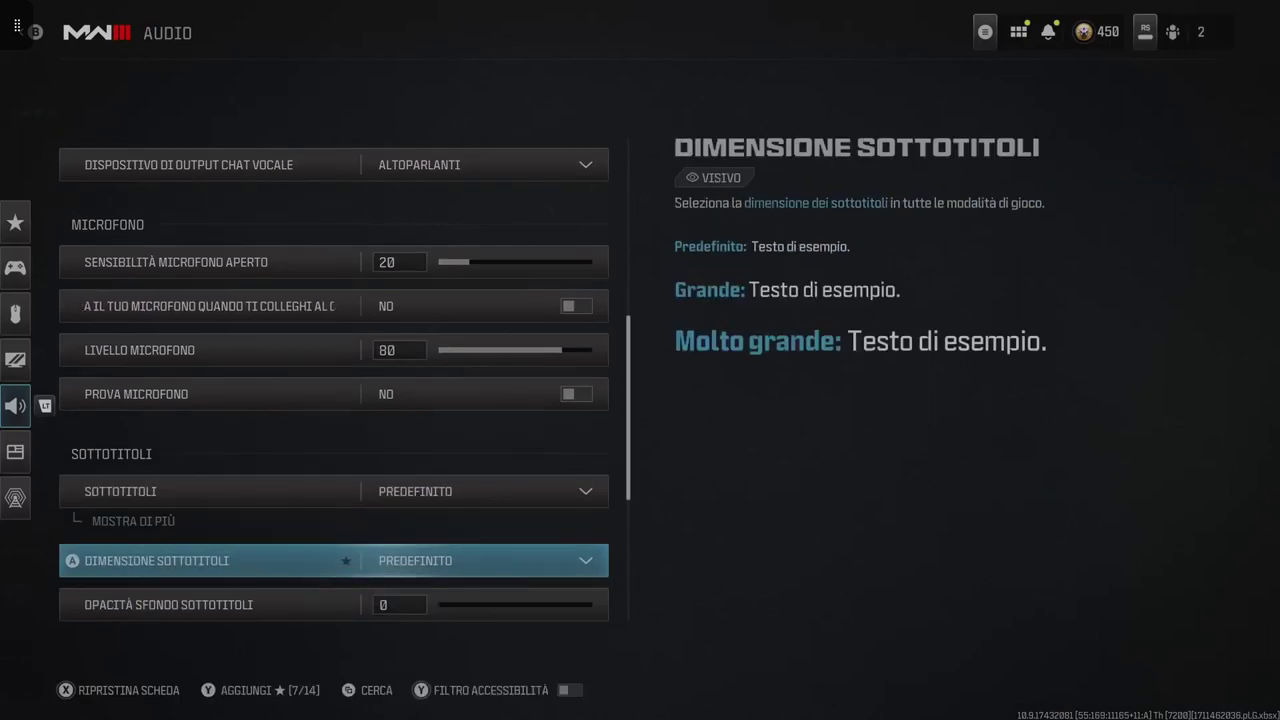
key("Down")
key("Down")
key("Up")
key("Up")
key("Up")
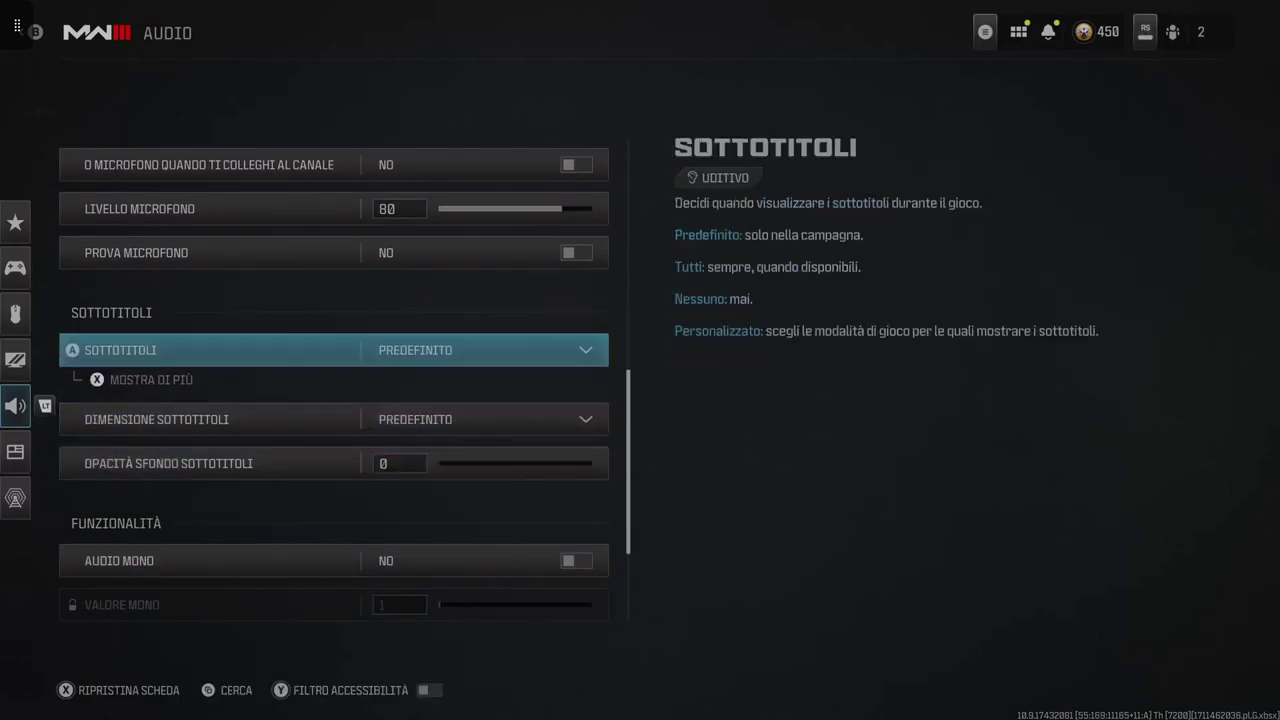
key("Up")
key("Up")
key("Up")
key("Up")
key("Up")
key("Up")
key("Down")
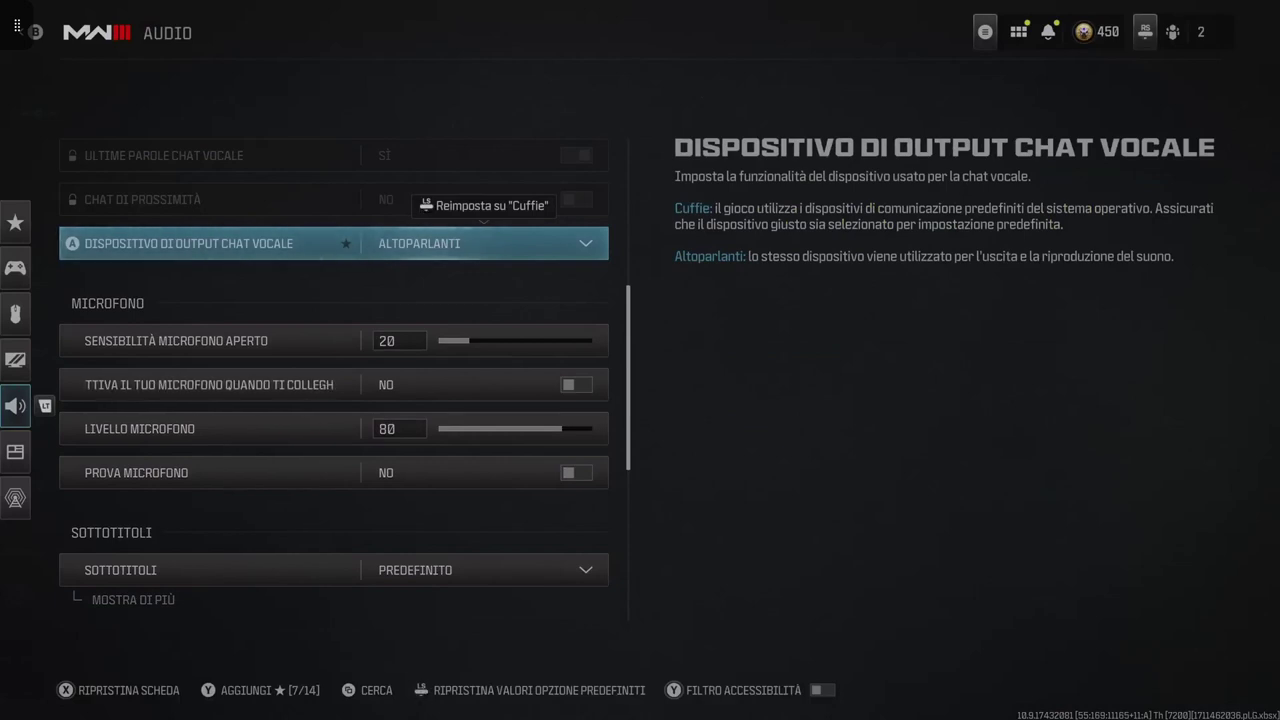
Review the audio settings from the open microphone sensitivity down to the hit marker sound effects at the list's end
left_click(175, 340)
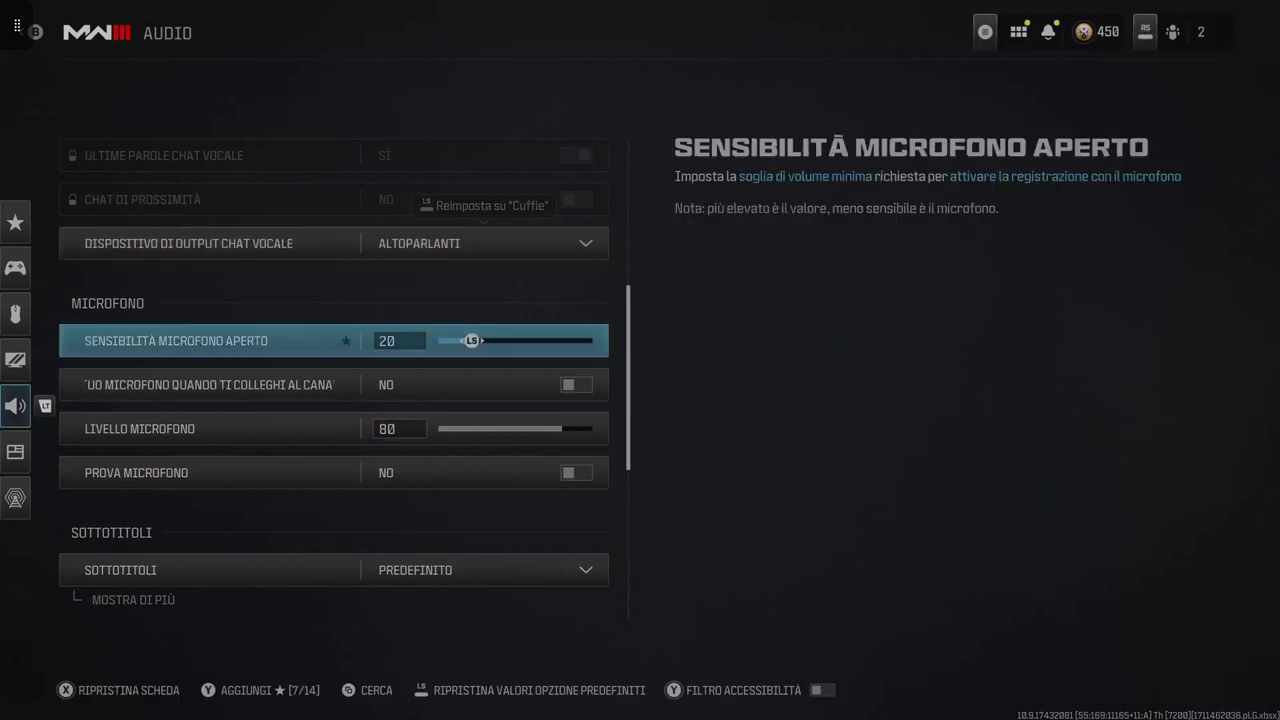
key("Up")
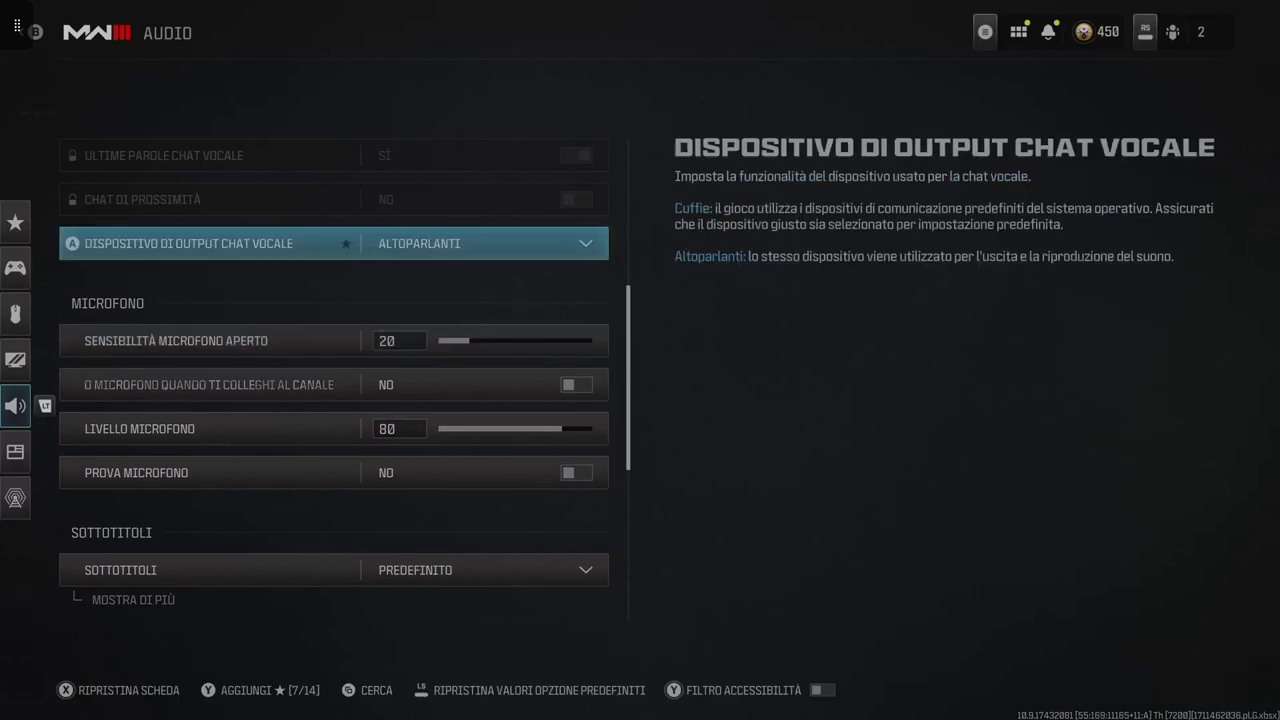
key("Down")
key("Down")
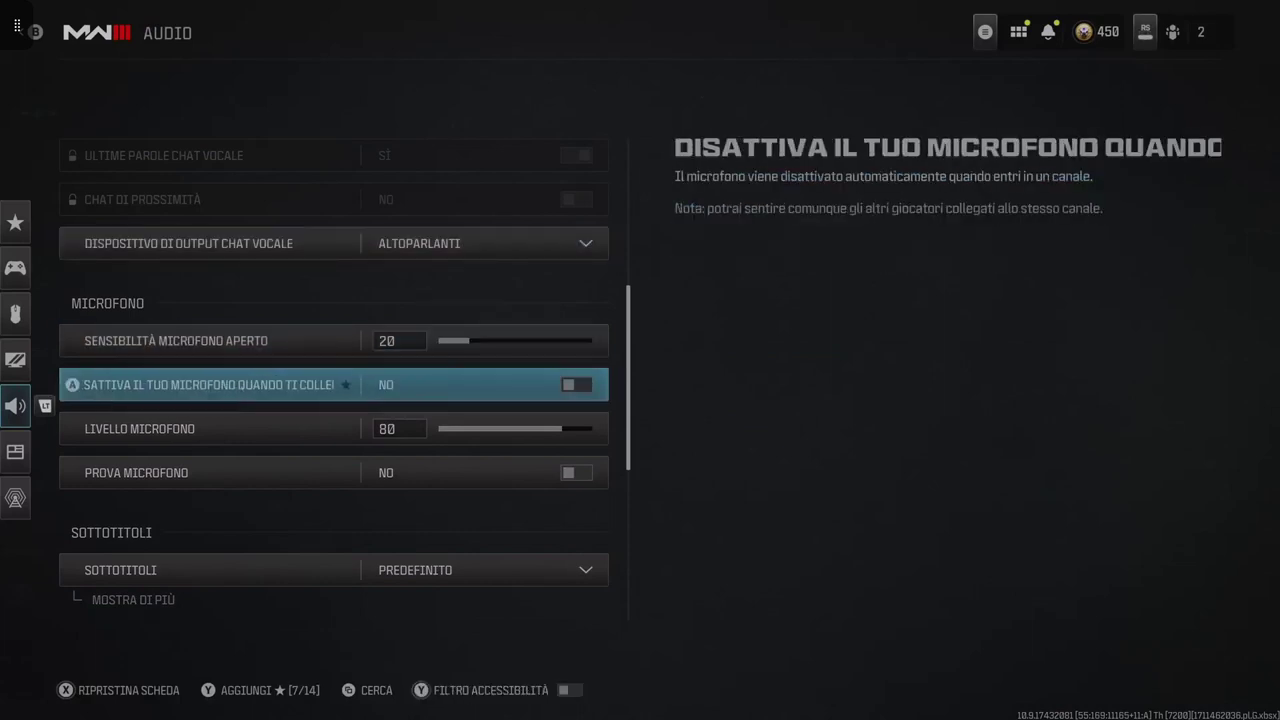
key("Down")
key("Down")
key("Down")
key("Down")
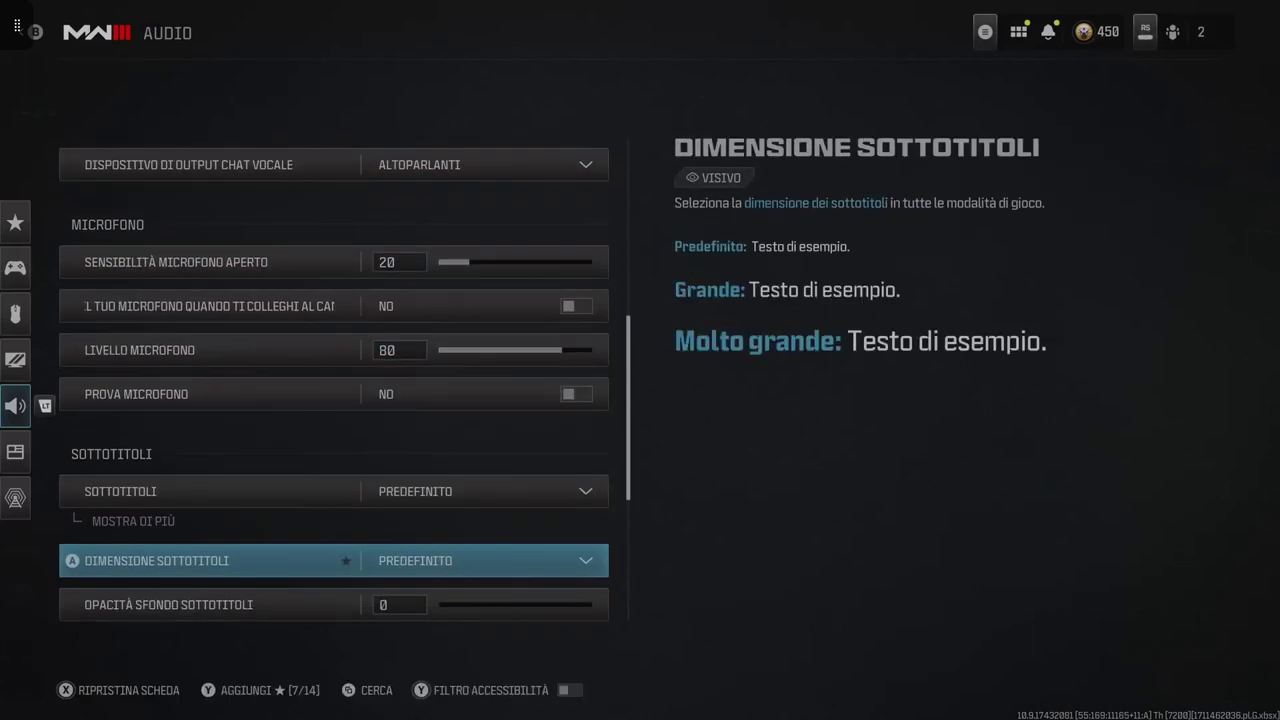
key("Down")
key("Down")
key("Down")
key("Down")
key("Down")
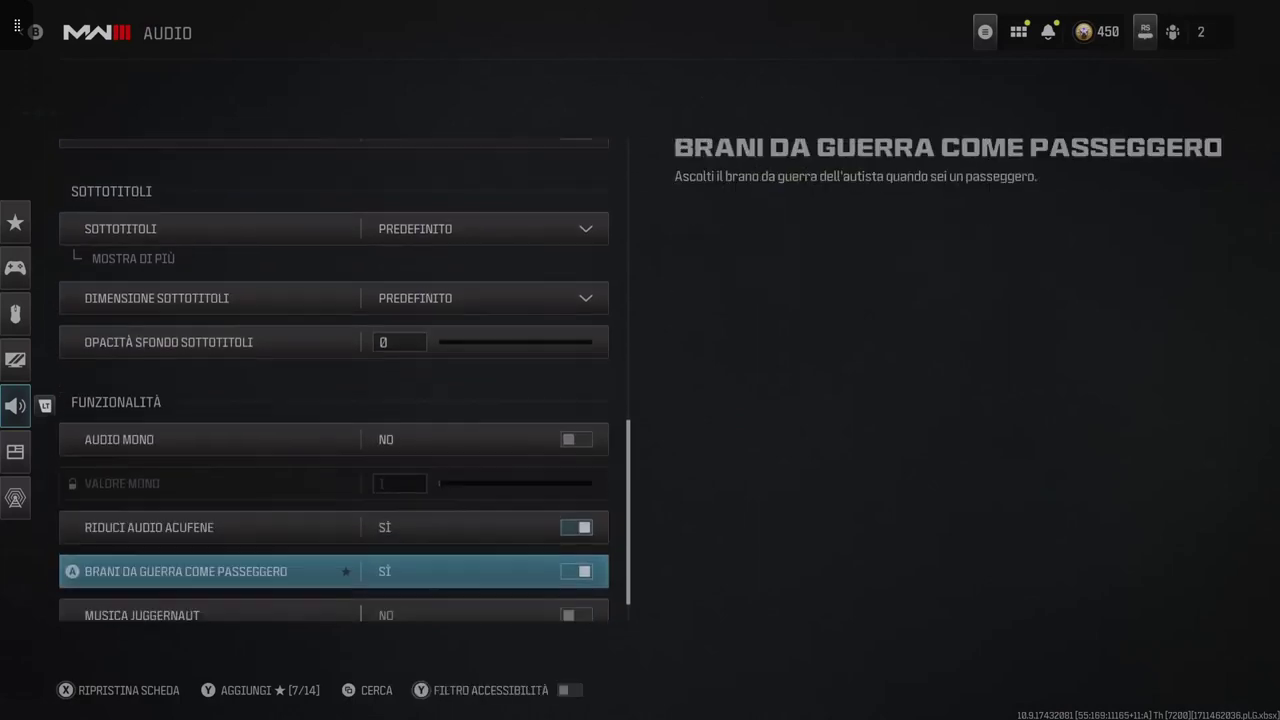
key("Down")
key("Down")
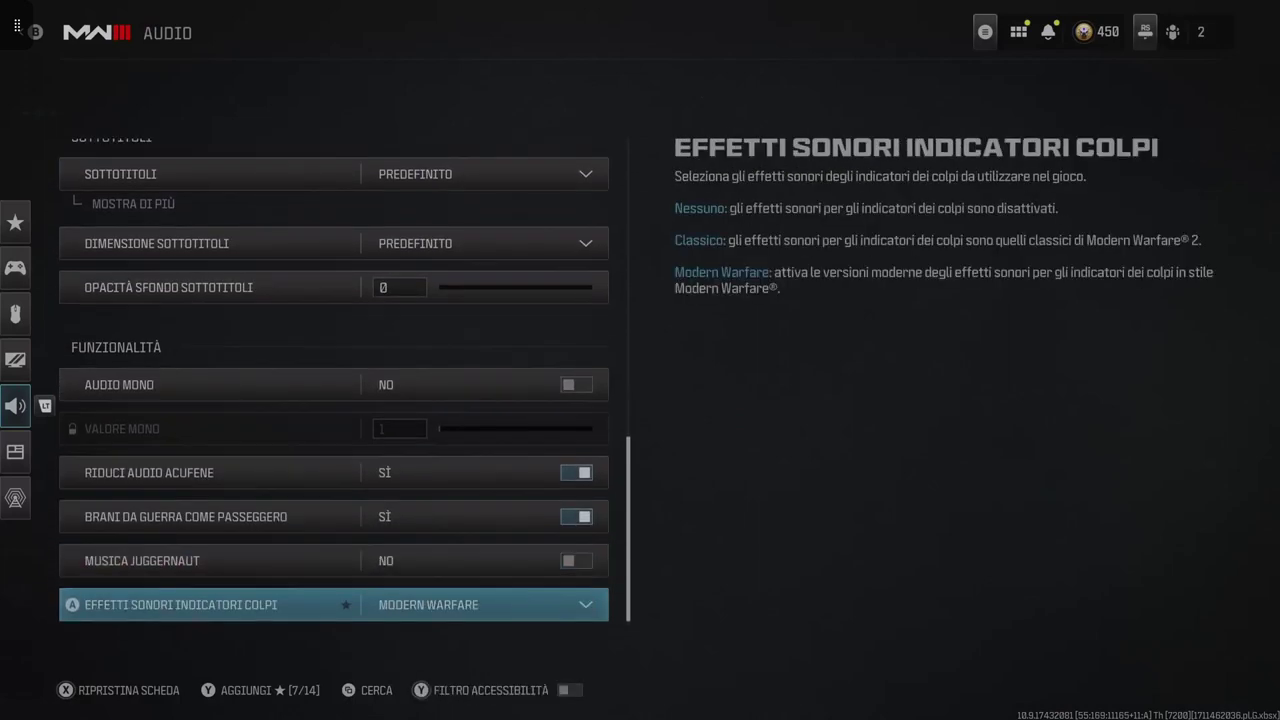
Leave the game's audio settings and switch to OBS
key("Escape")
key("Escape")
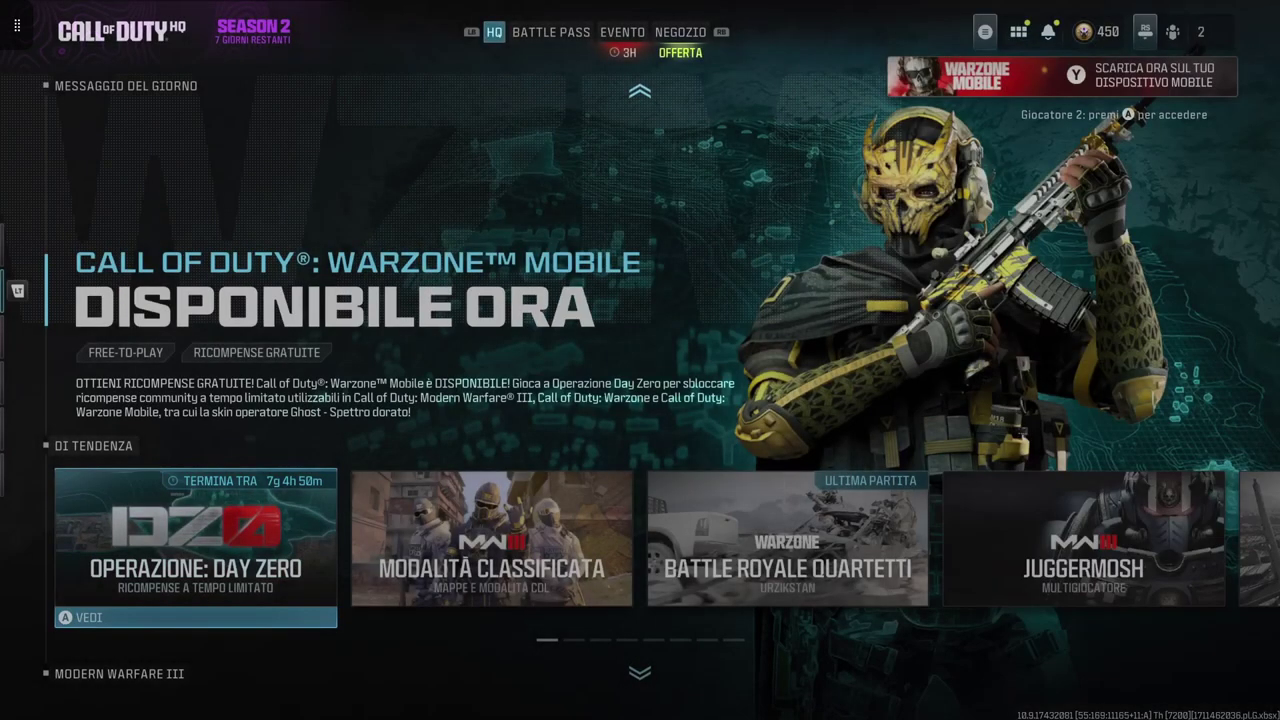
key("super")
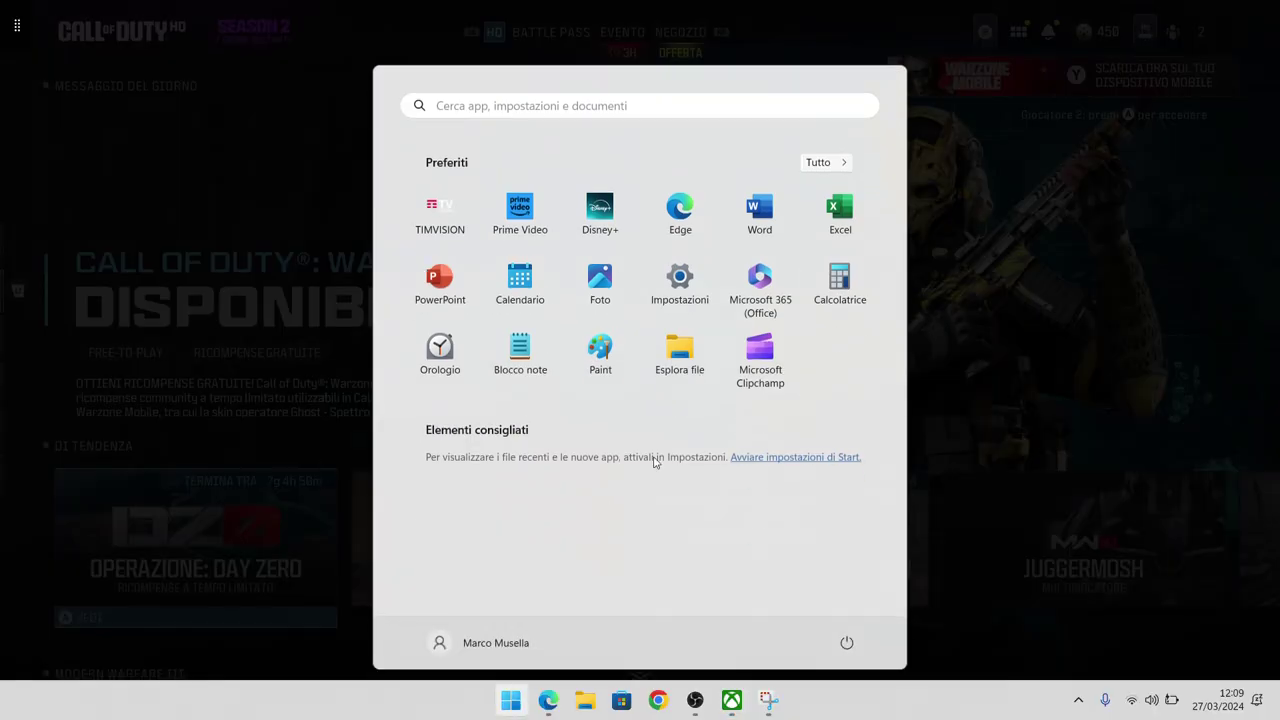
left_click(691, 712)
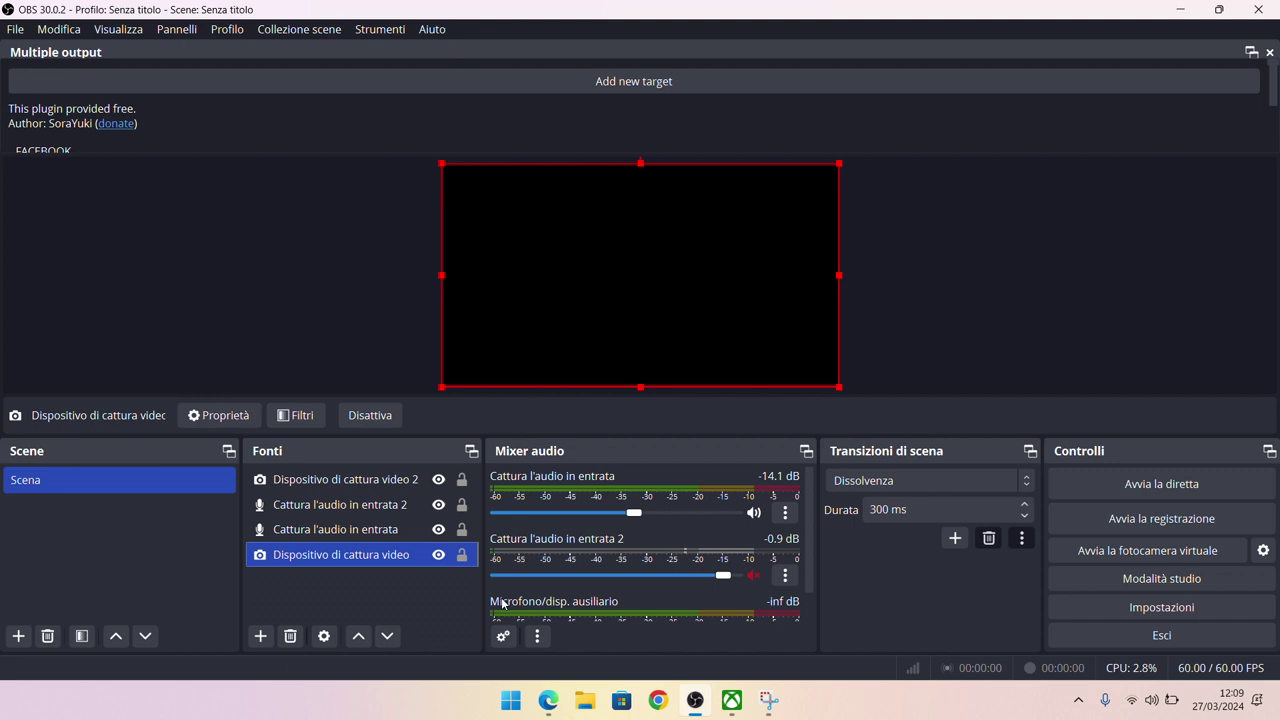
left_click(403, 535, "ctrl")
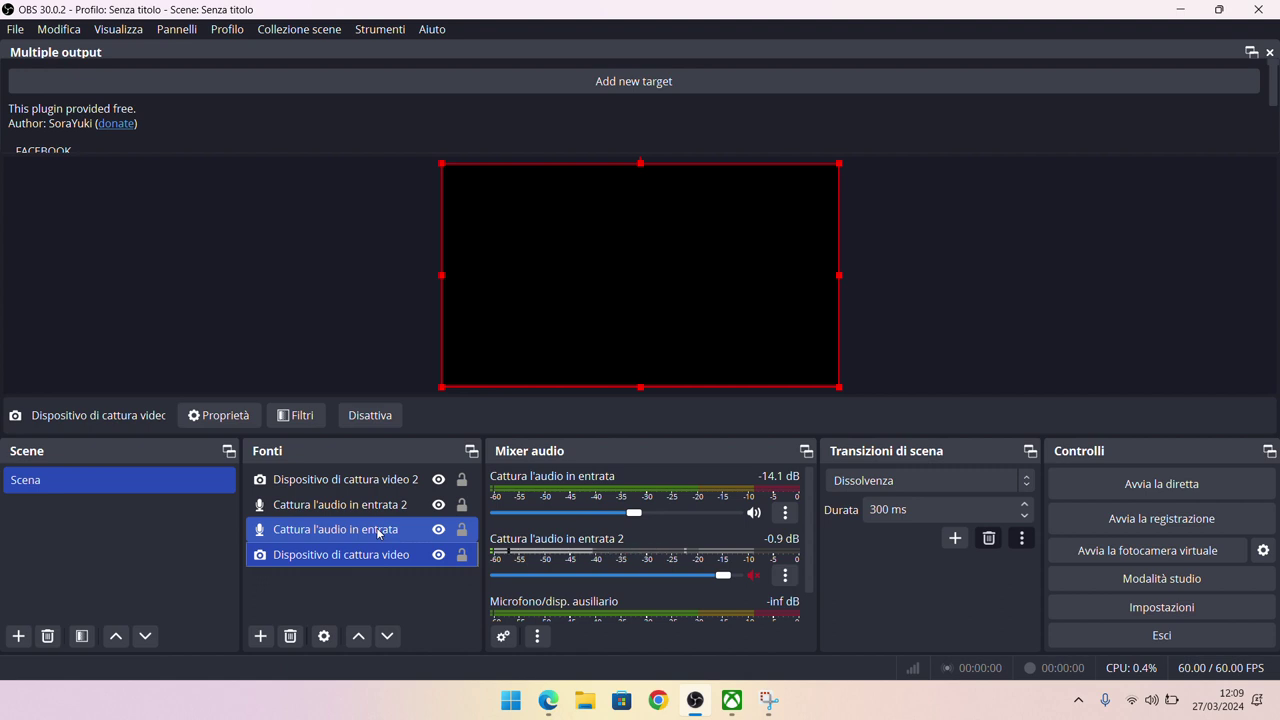
left_click(376, 529)
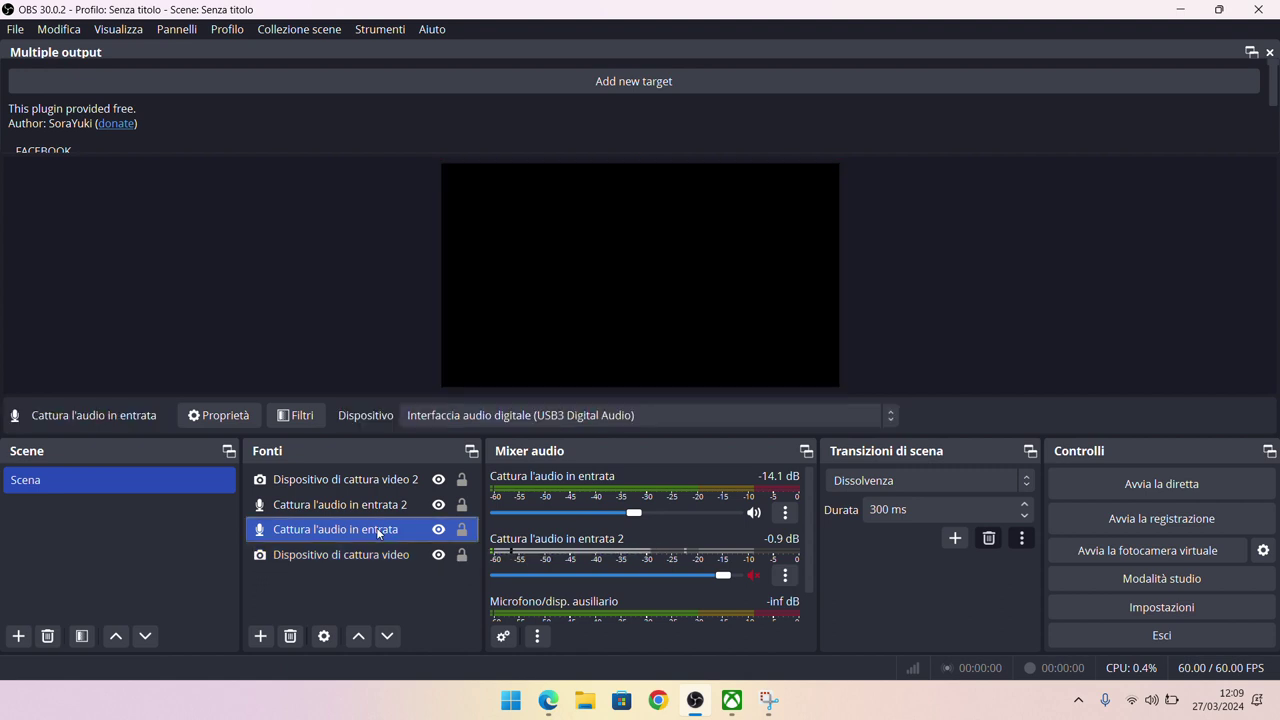
right_click(376, 527)
left_click(301, 589)
left_click(301, 589)
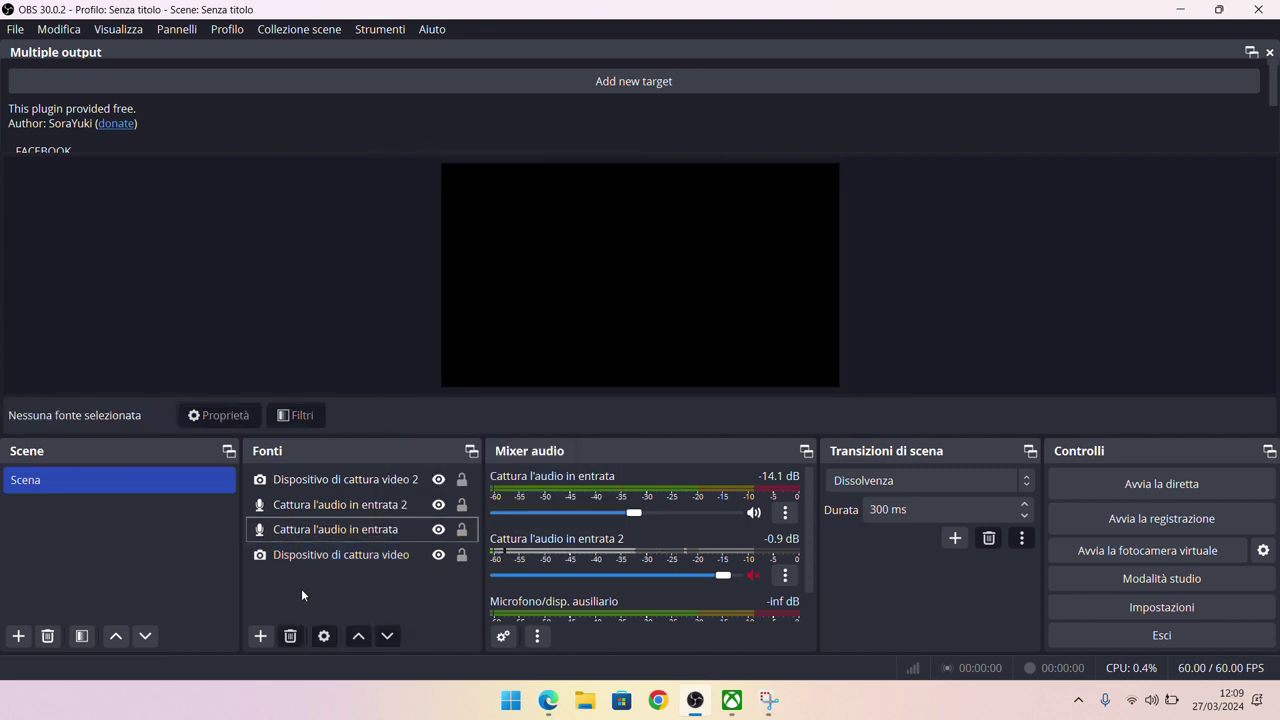
Create a third audio input capture source, view its device choices, and cancel its properties
left_click(269, 643)
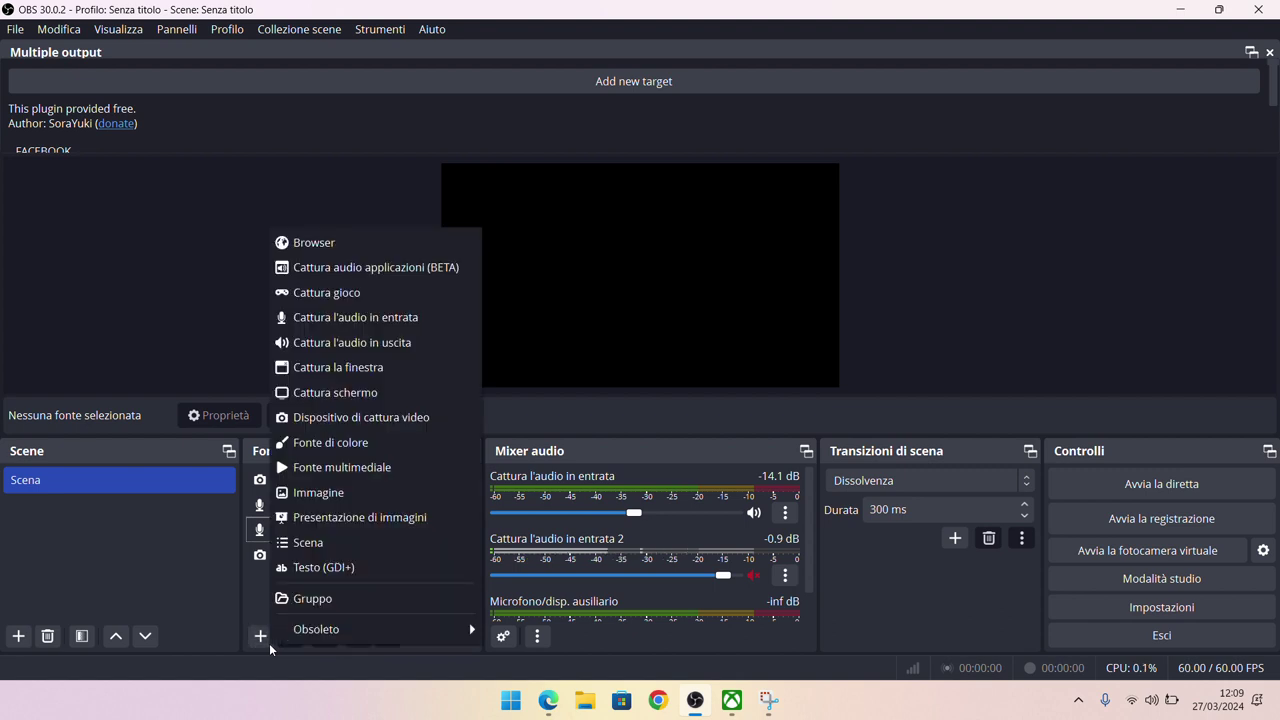
left_click(397, 318)
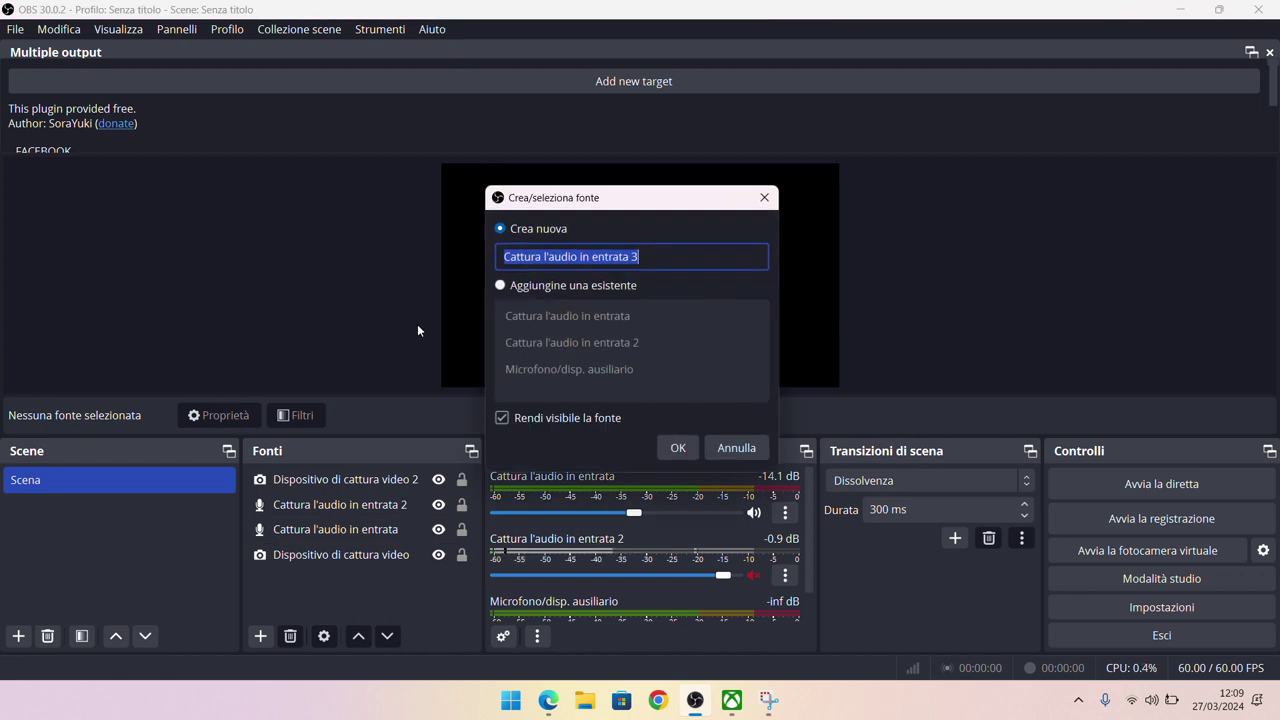
left_click(688, 453)
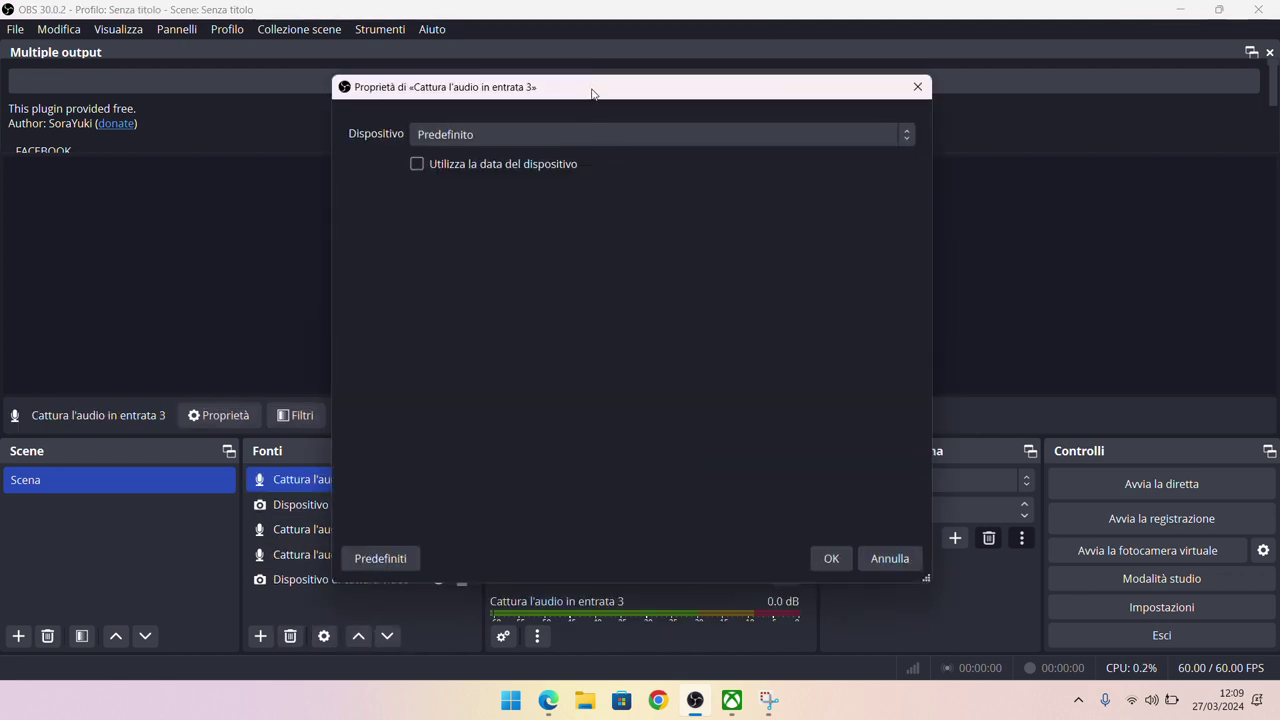
left_click_drag(591, 94, 634, 126)
left_click(704, 163)
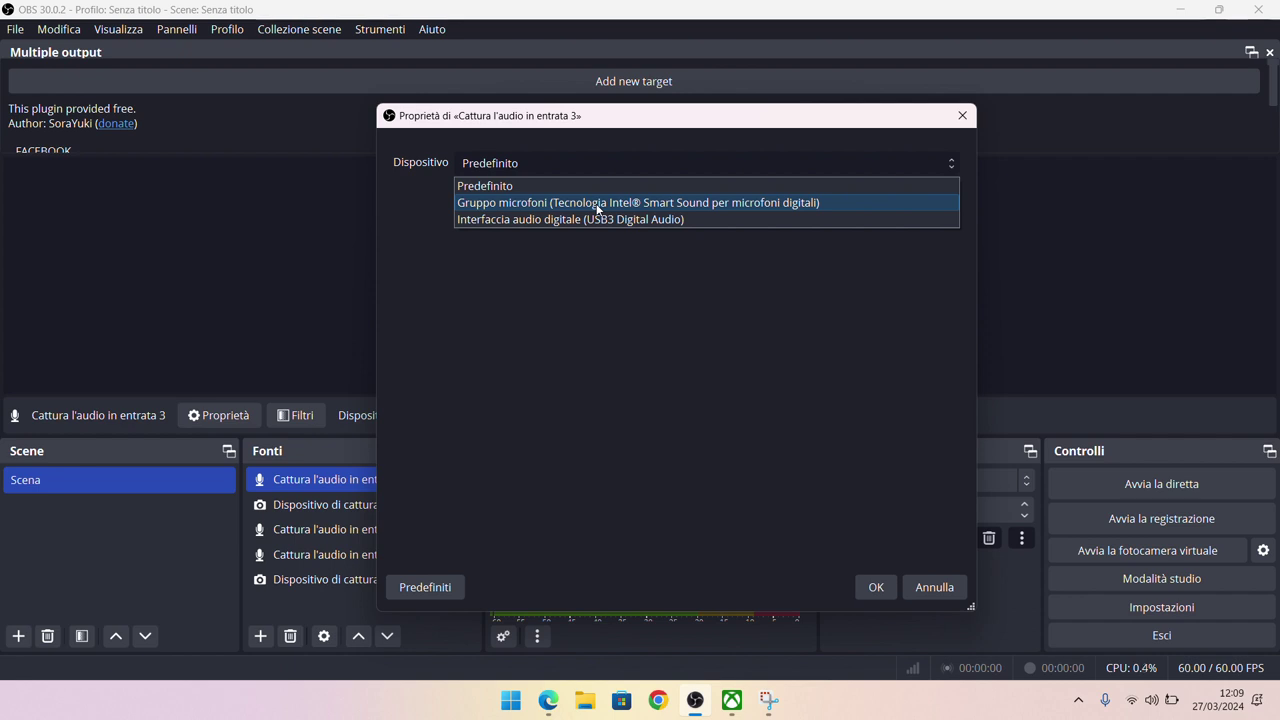
left_click(937, 592)
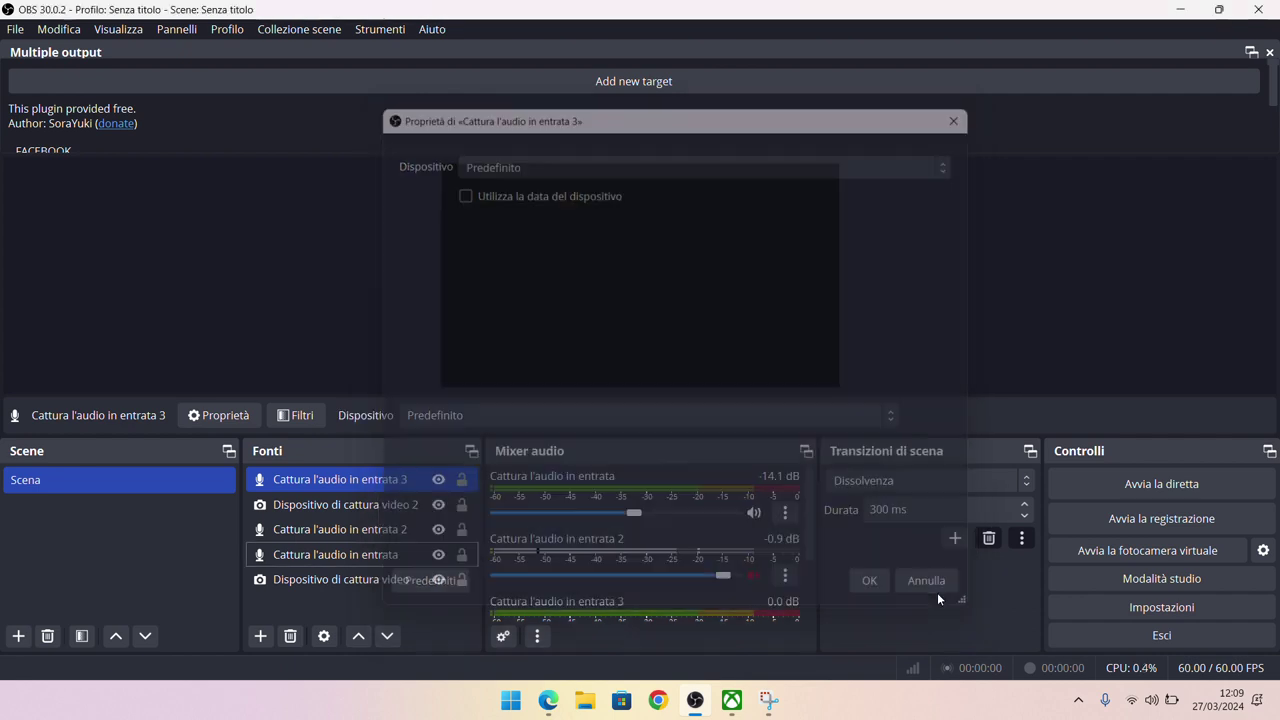
Check the device choices in the properties of the source "Cattura l'audio in entrata" and close them
left_click(300, 556)
right_click(333, 566)
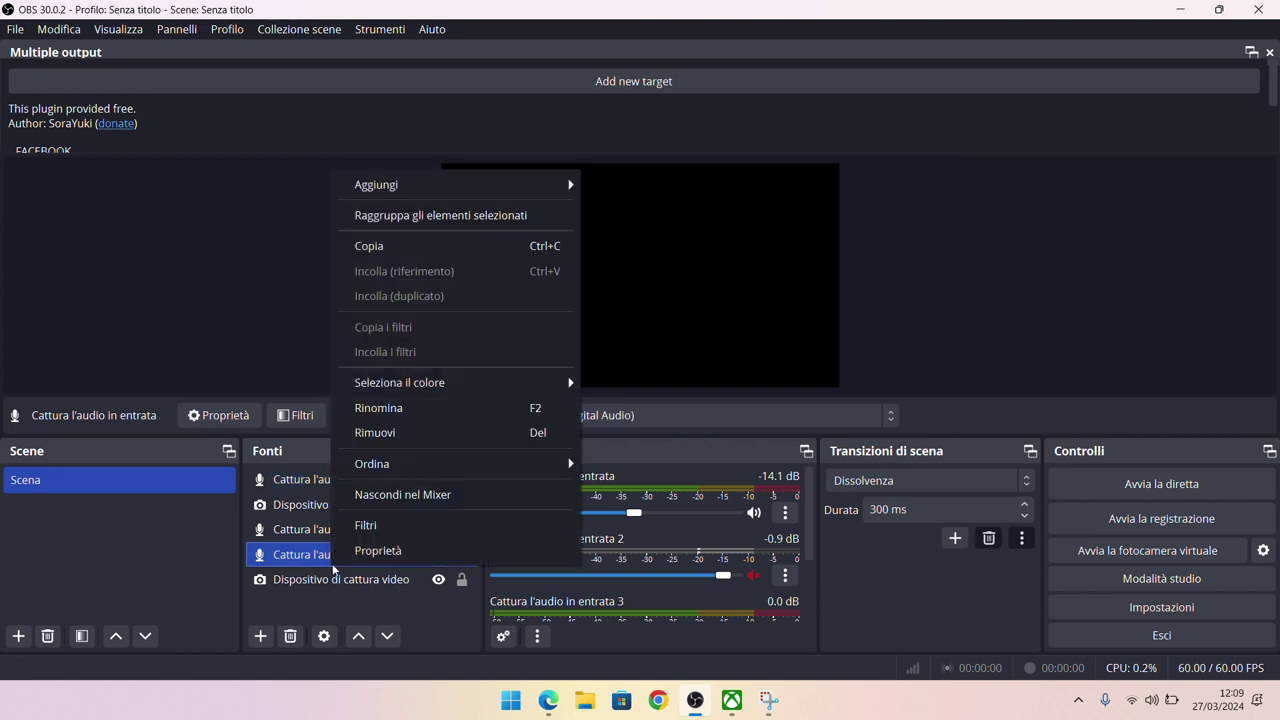
left_click(375, 552)
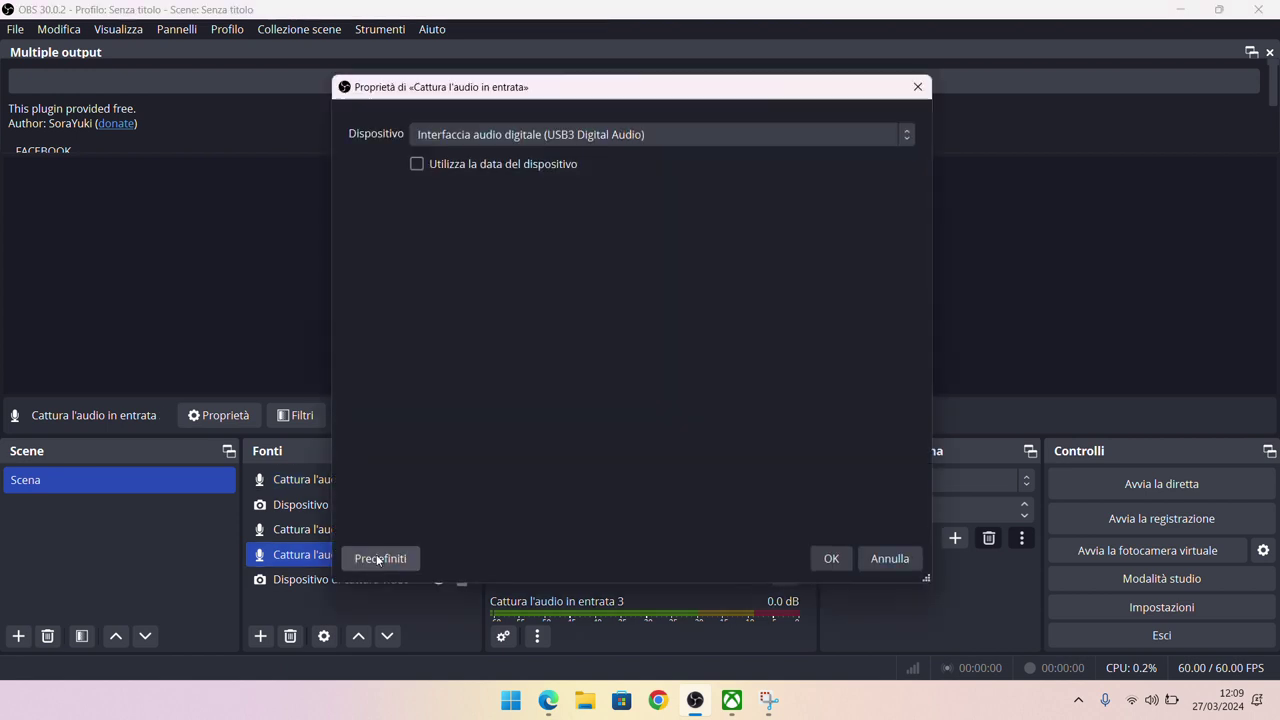
left_click(519, 141)
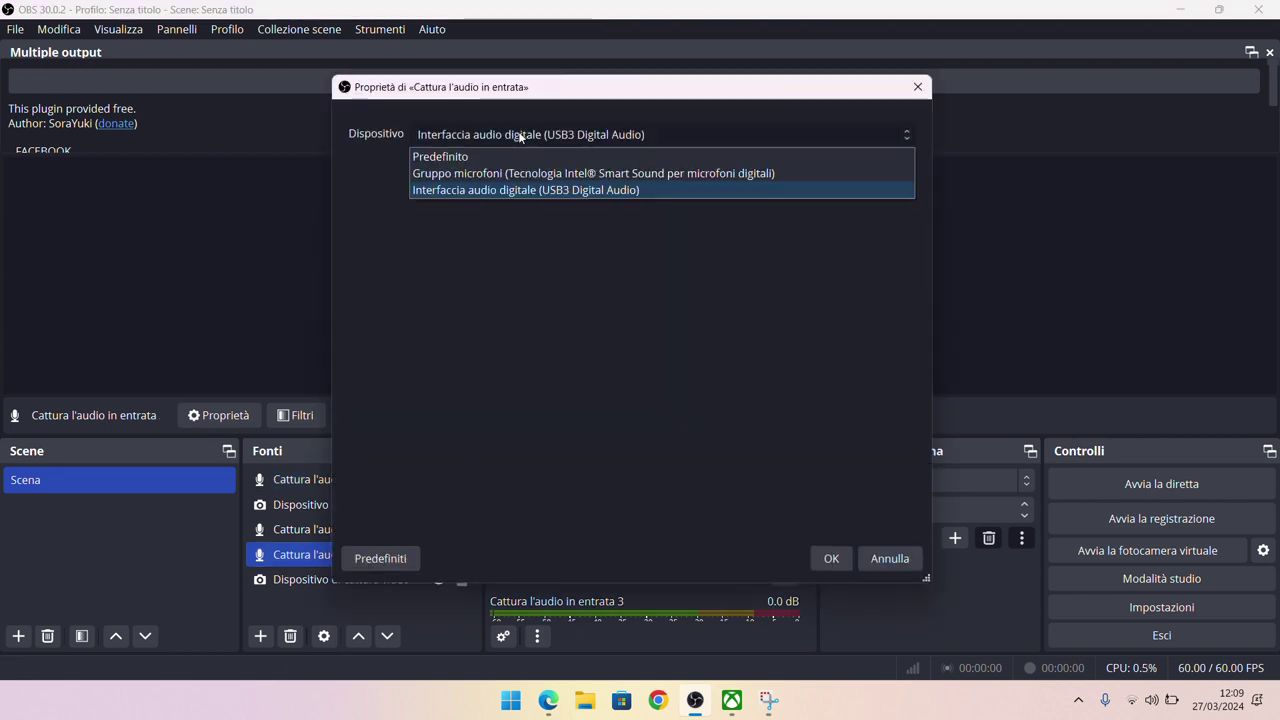
left_click(898, 97)
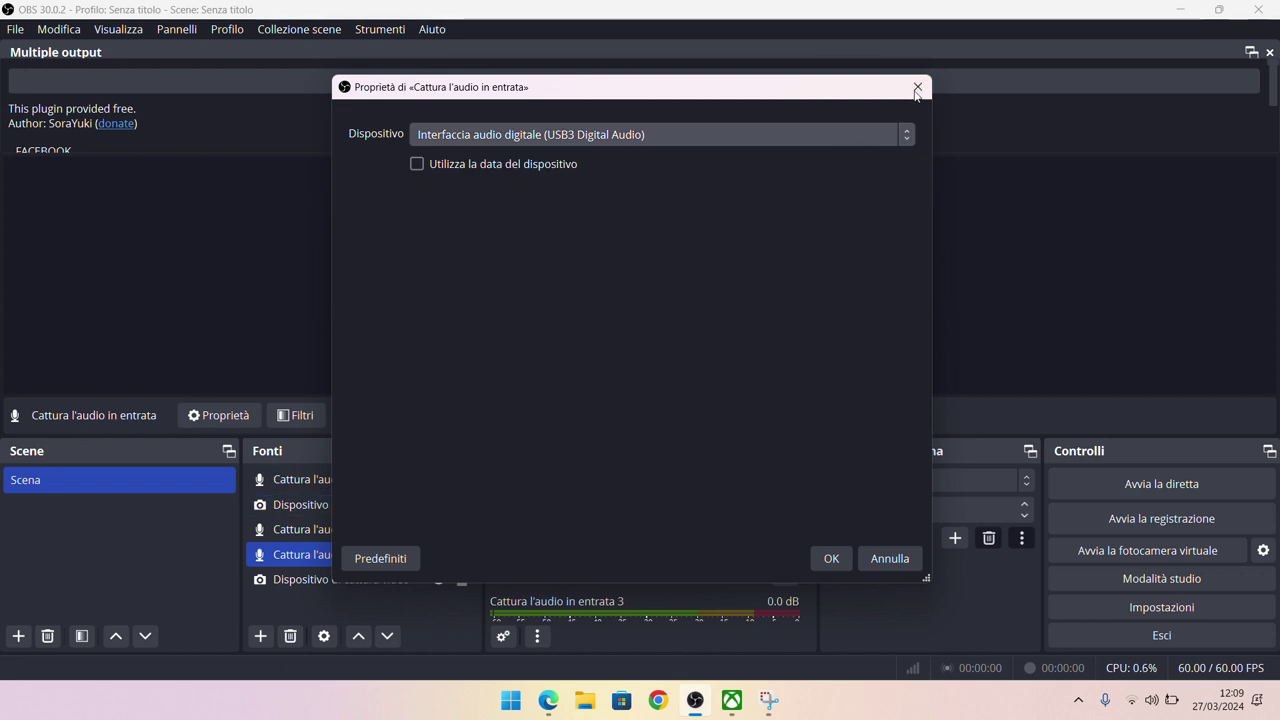
left_click(916, 88)
Check which device is assigned in the properties of "Cattura l'audio in entrata 2" and close them
left_click(331, 533)
right_click(333, 535)
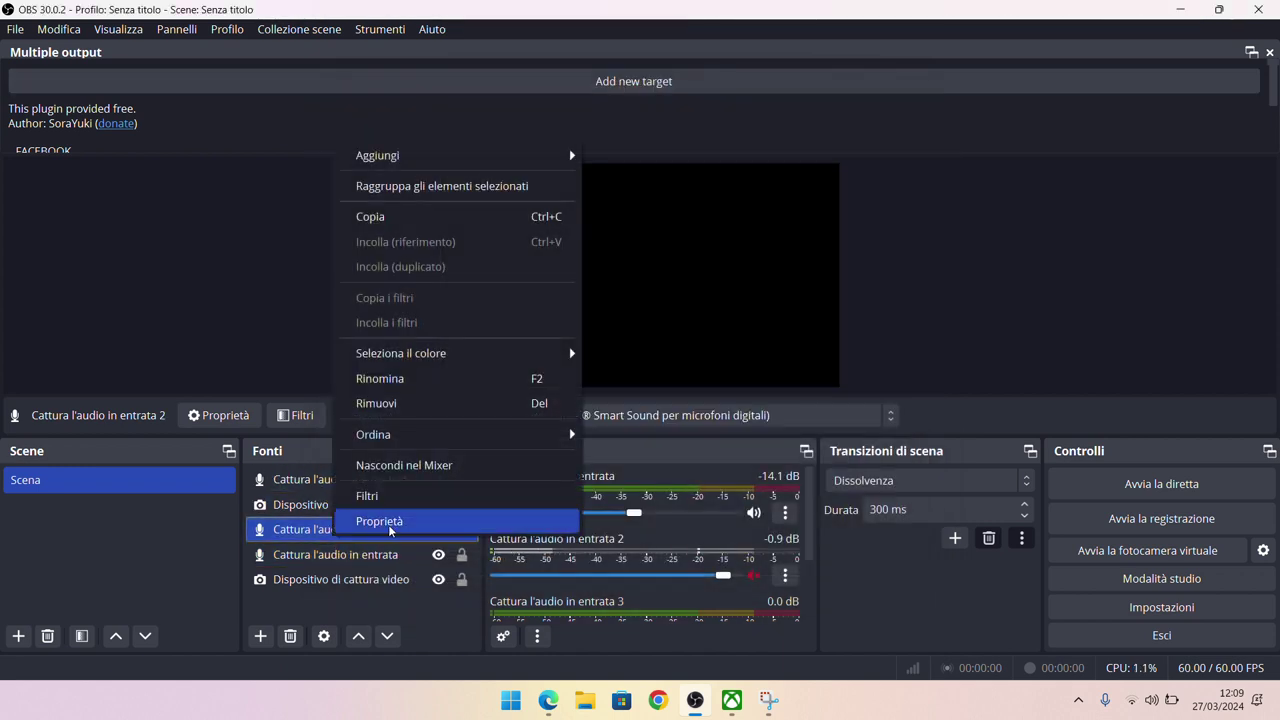
left_click(389, 526)
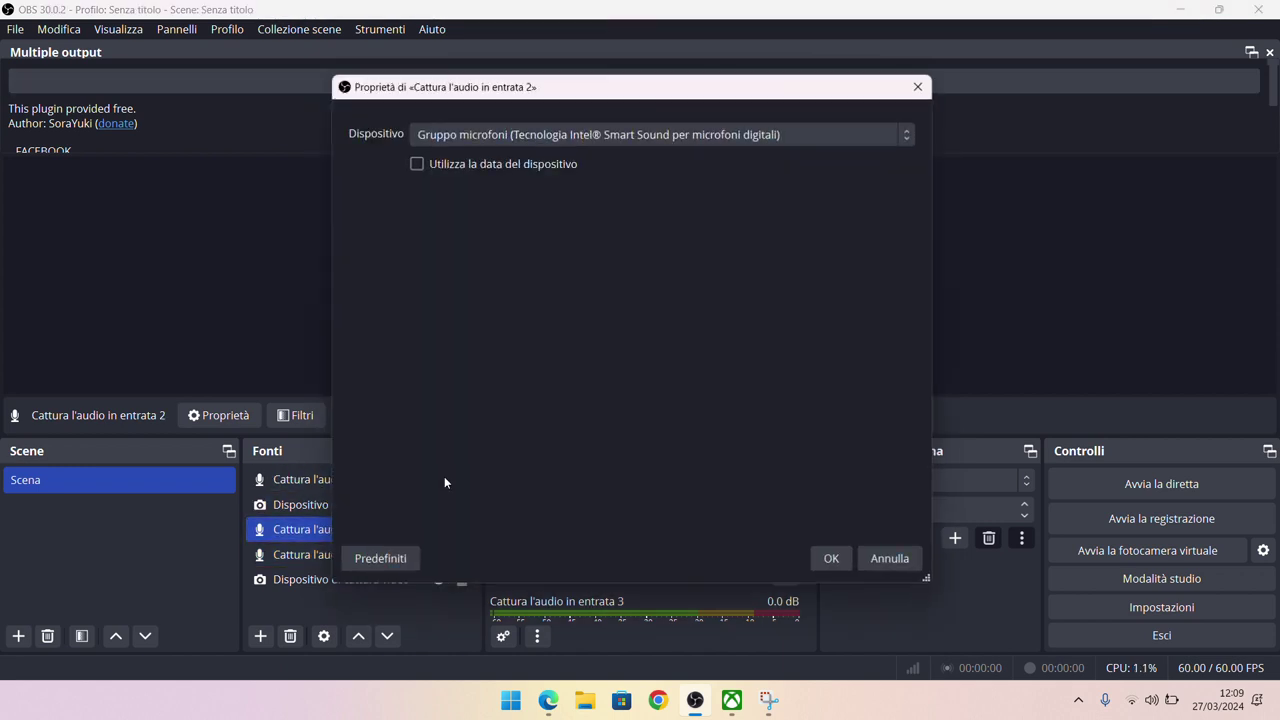
left_click(916, 91)
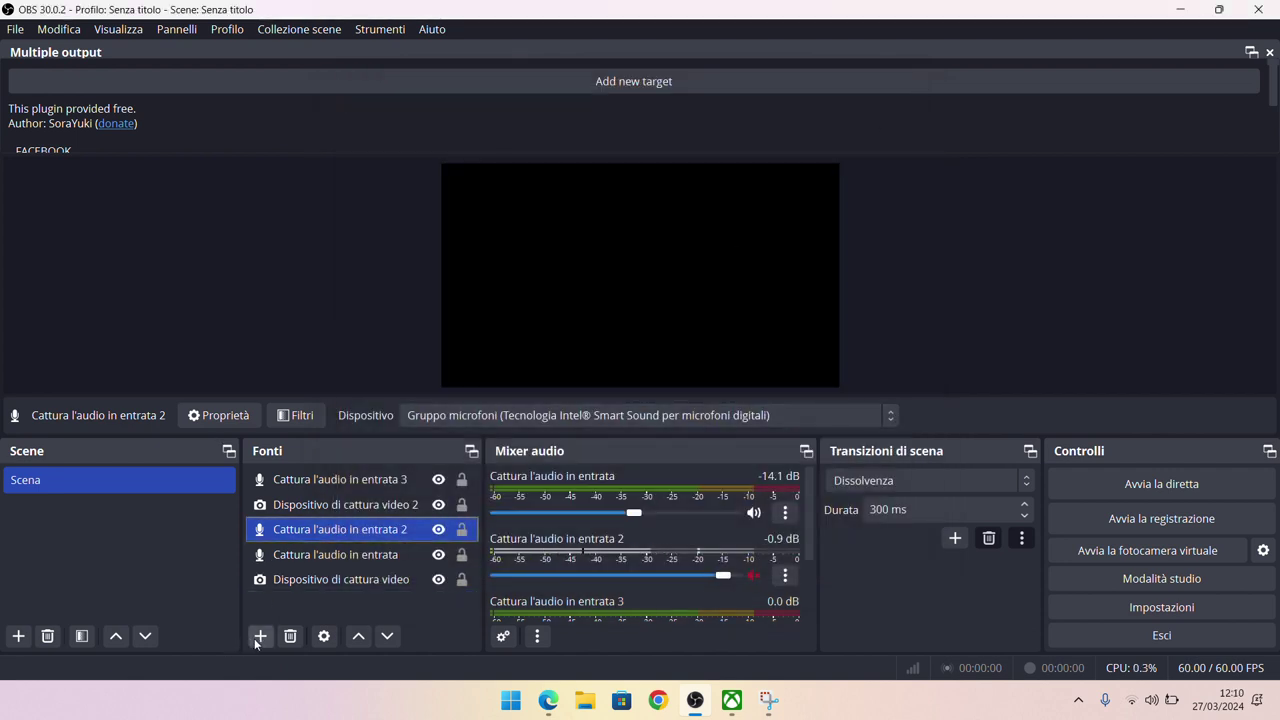
Remove the source "Dispositivo di cattura video 2" from the scene
left_click(307, 555, "ctrl")
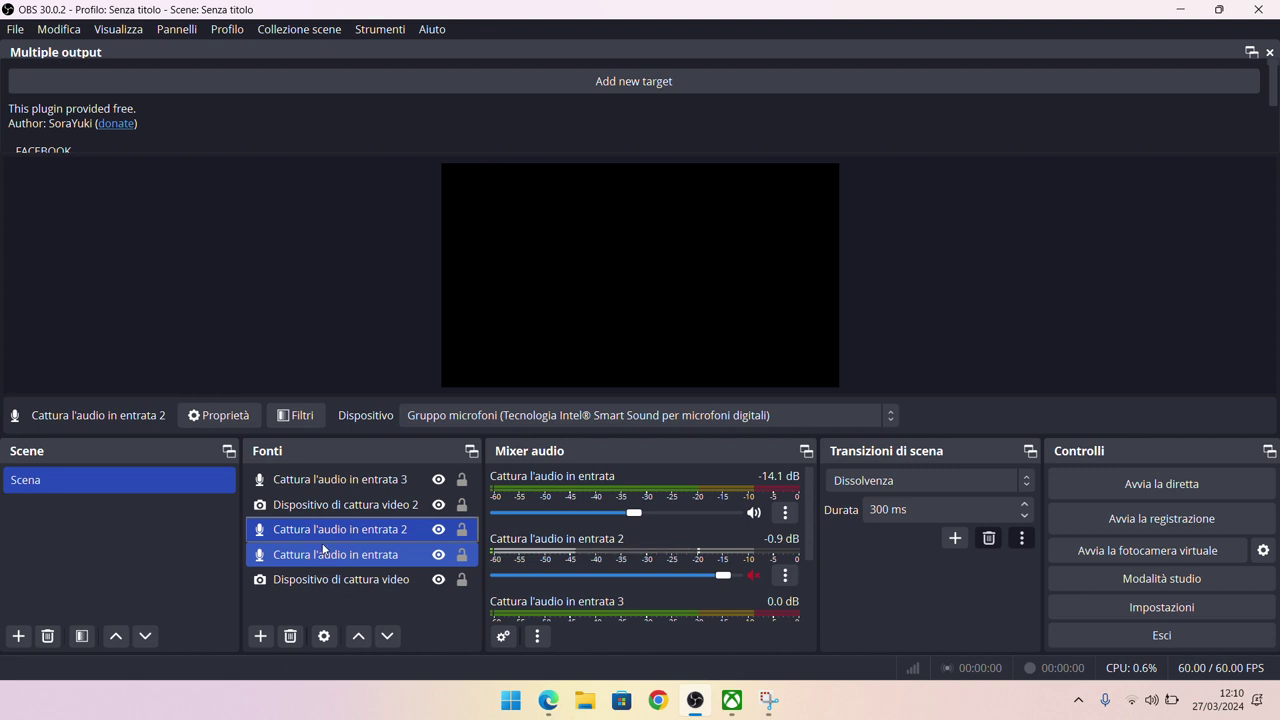
left_click(326, 535)
left_click(338, 506)
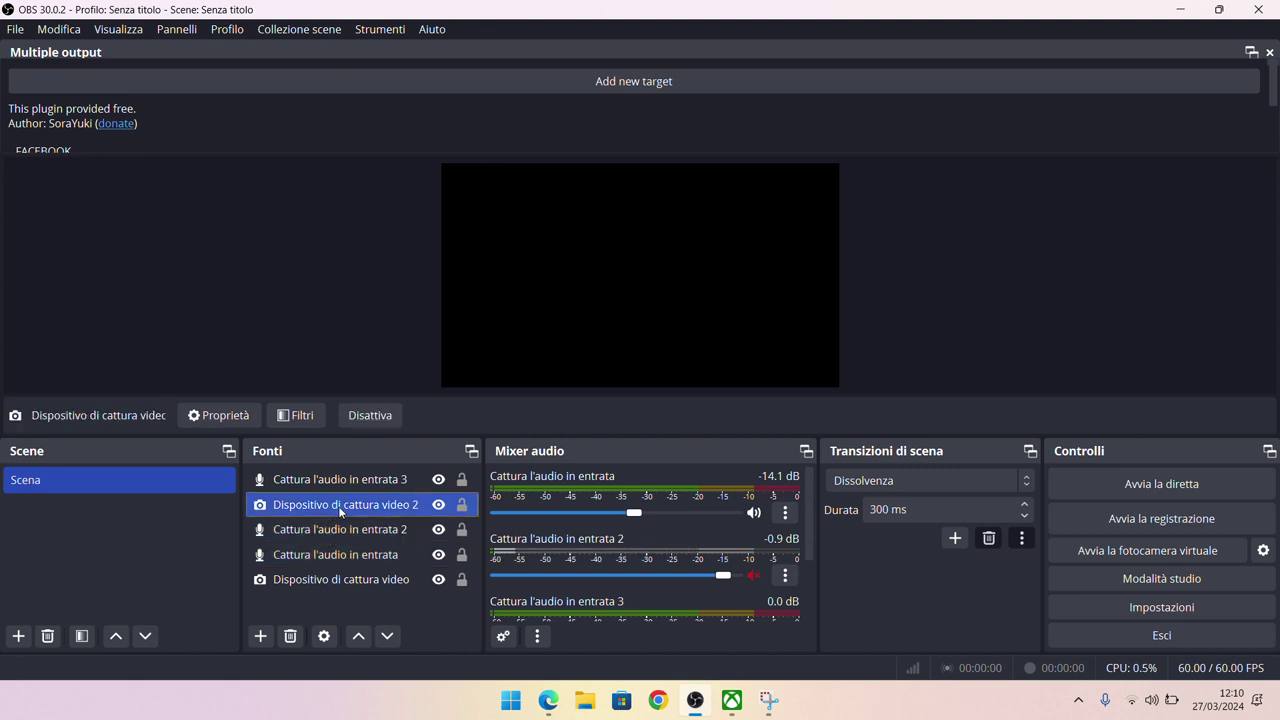
right_click(338, 506)
left_click(429, 266)
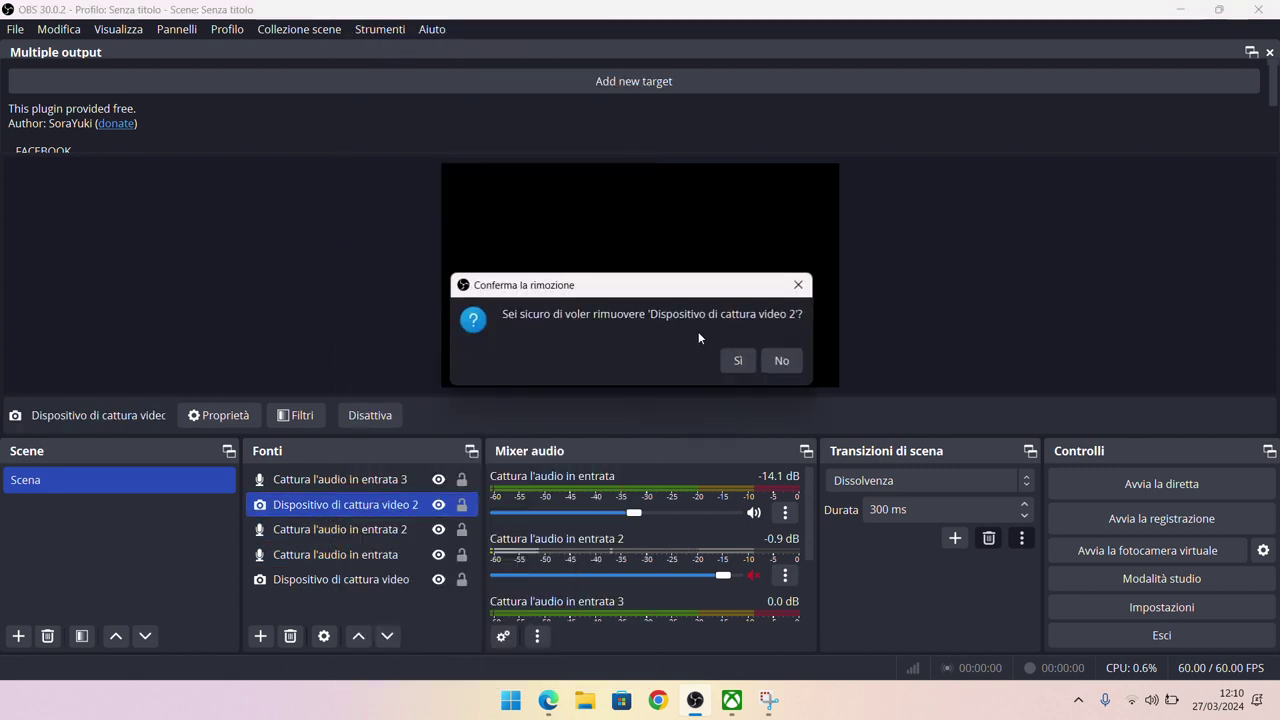
left_click(725, 361)
Remove the source "Cattura l'audio in entrata 3" from the scene
left_click(324, 484)
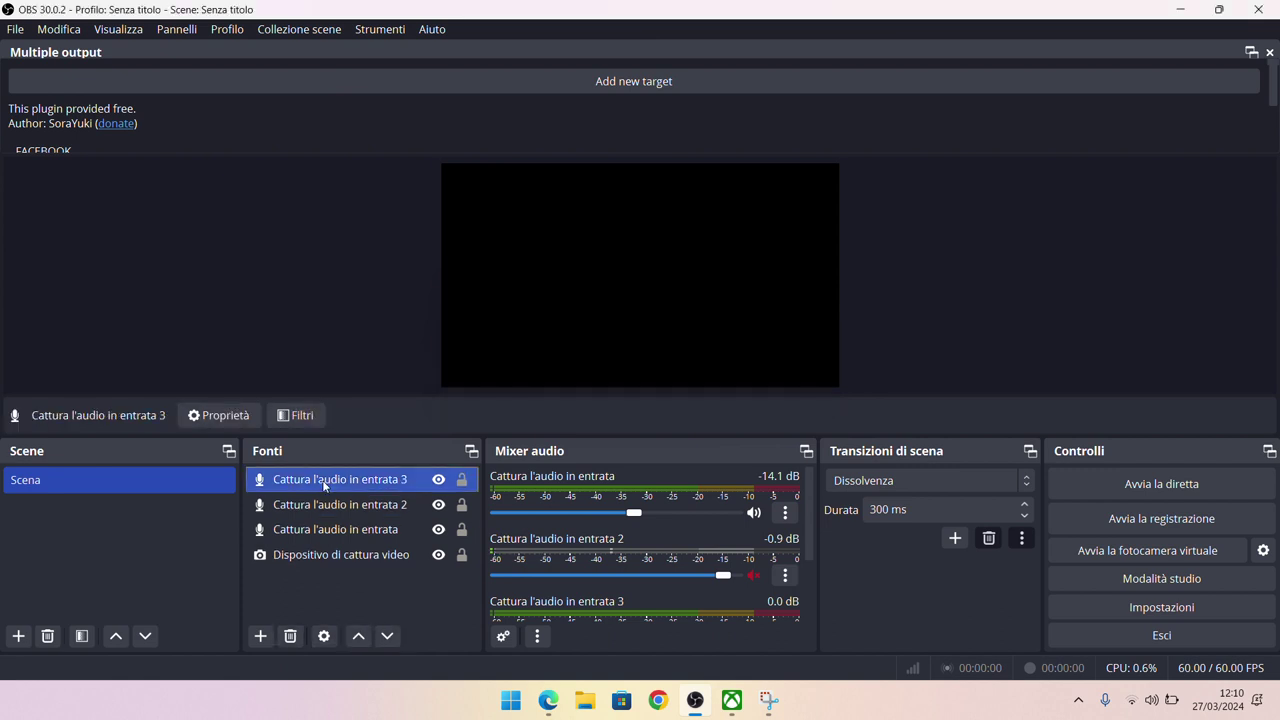
right_click(324, 484)
left_click(386, 346)
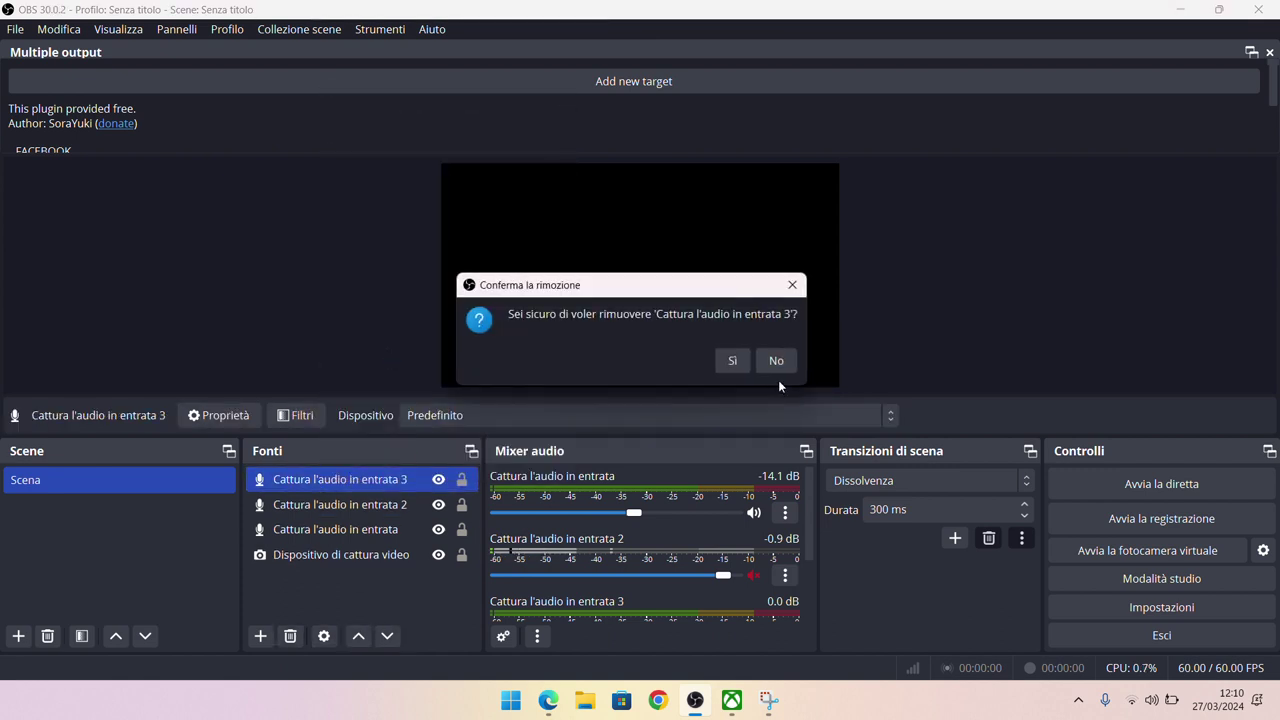
left_click(729, 364)
left_click(307, 534)
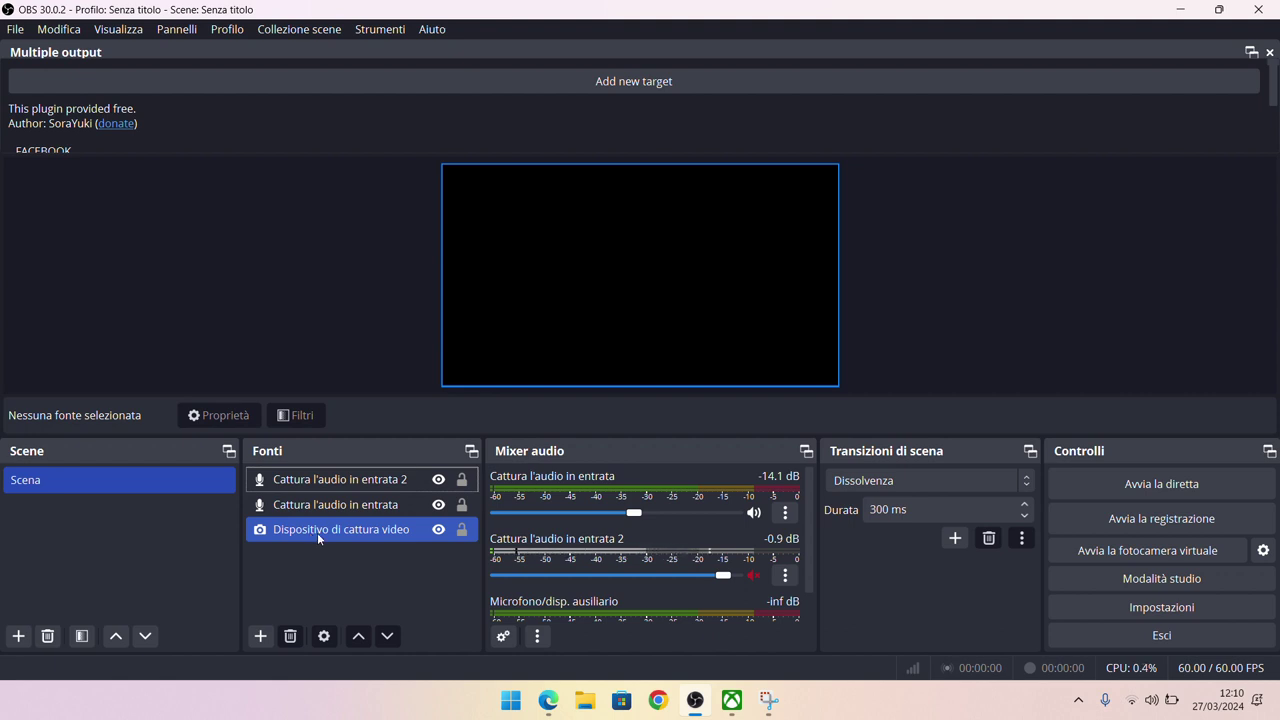
Compare which devices are assigned to the sources "Cattura l'audio in entrata" and "Cattura l'audio in entrata 2"
left_click(321, 560)
left_click(323, 535)
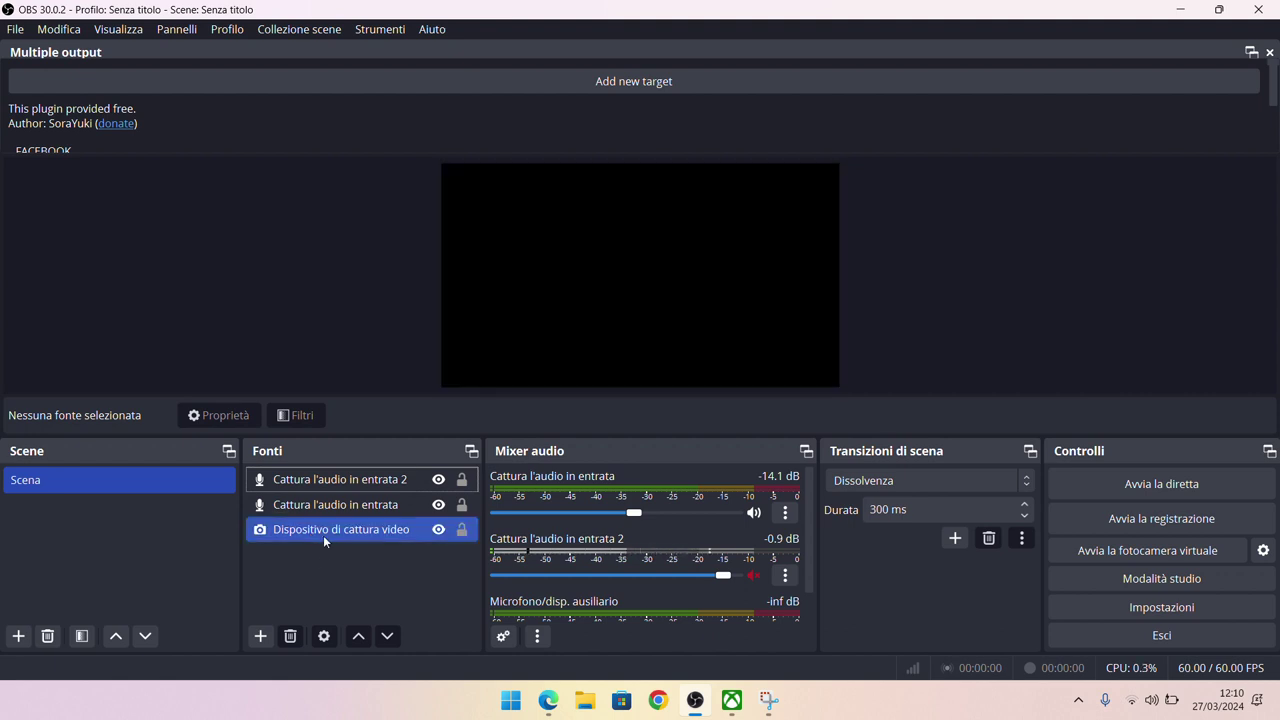
left_click(343, 506)
key("Up")
left_click(347, 505, "ctrl")
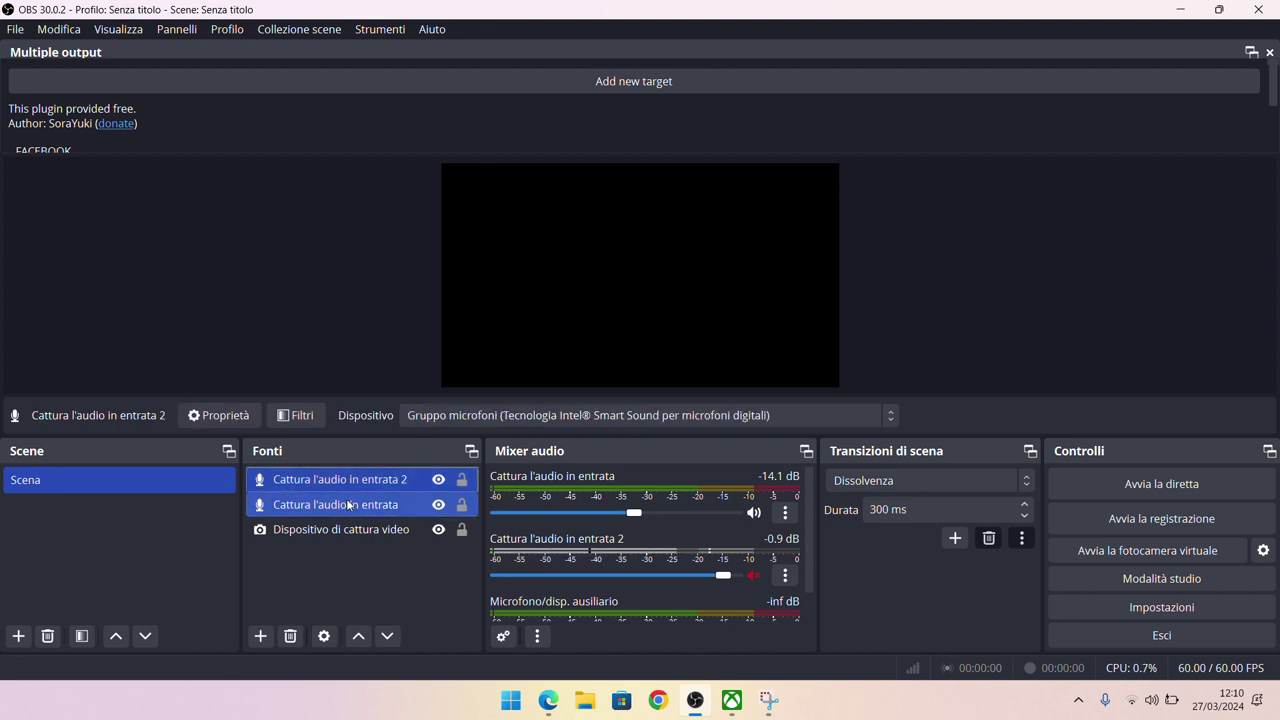
left_click(347, 505)
left_click(351, 482)
left_click(346, 508)
left_click(356, 486, "ctrl")
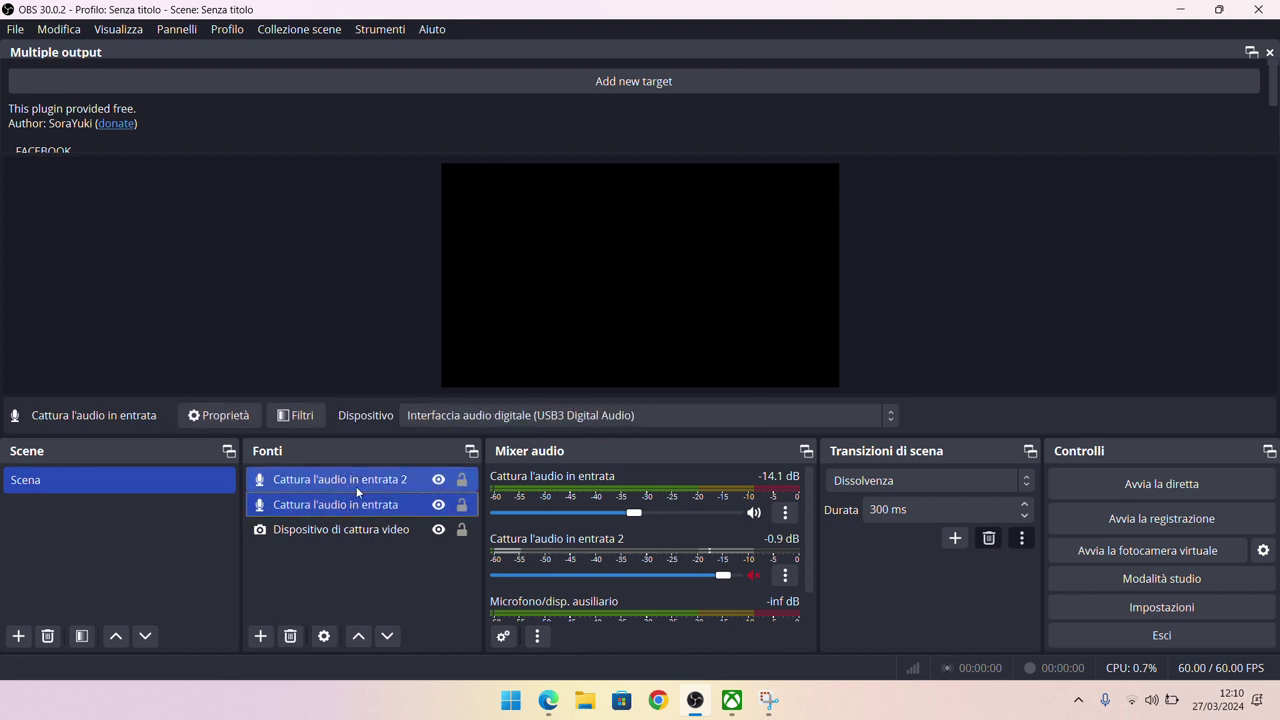
left_click(356, 486)
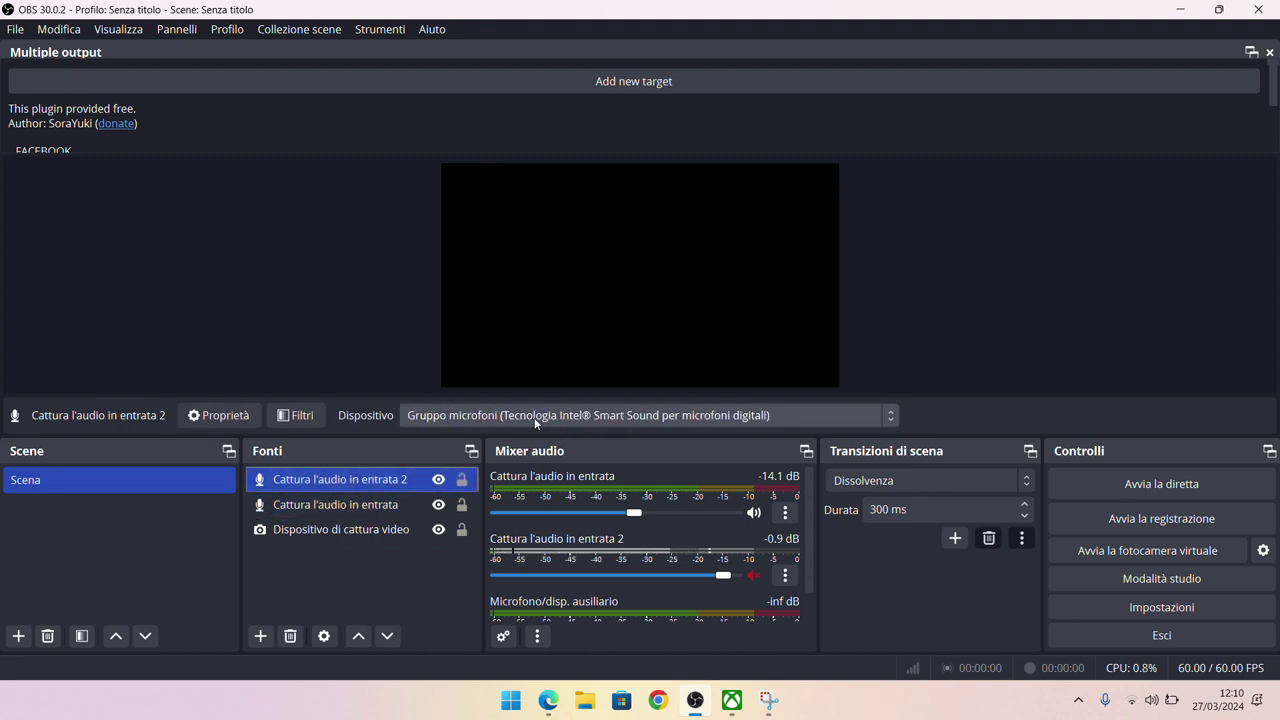
left_click(367, 508)
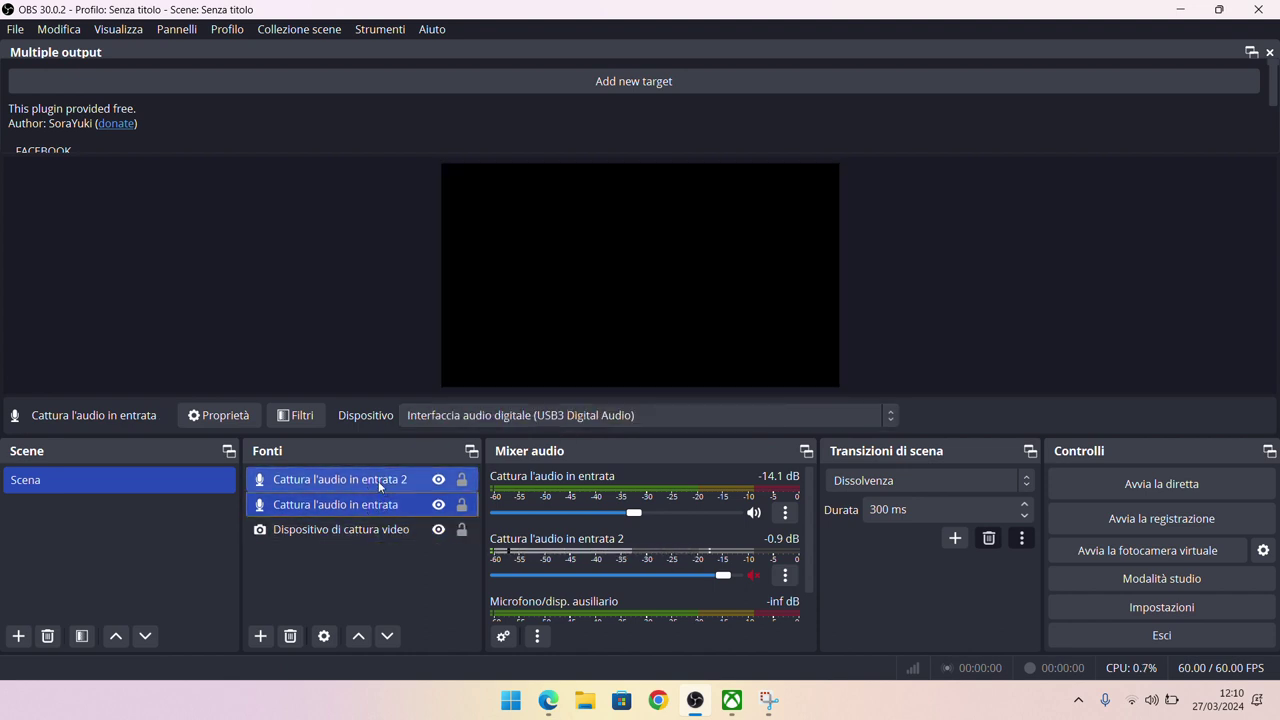
right_click(367, 506)
left_click(346, 557)
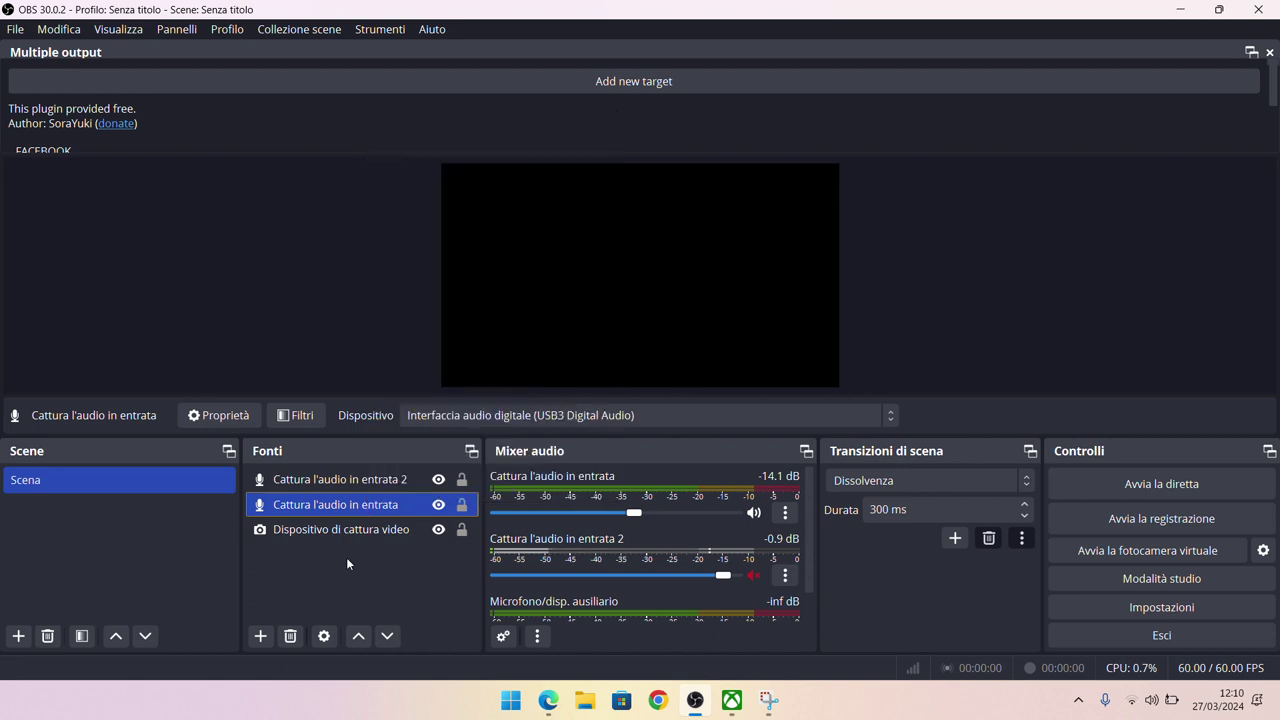
left_click(346, 557)
right_click(375, 504)
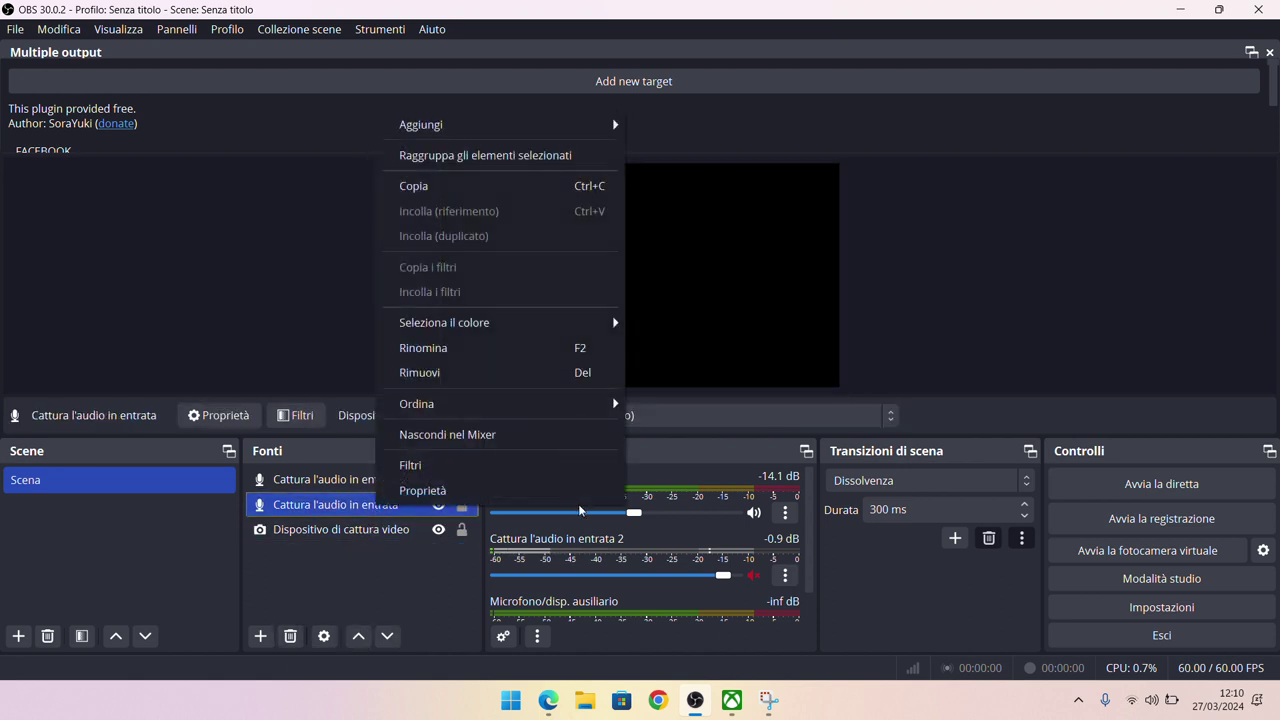
left_click(660, 553)
Check the audio monitoring options of both "Cattura l'audio in entrata" sources in the advanced audio properties and close them
right_click(660, 553)
left_click(716, 540)
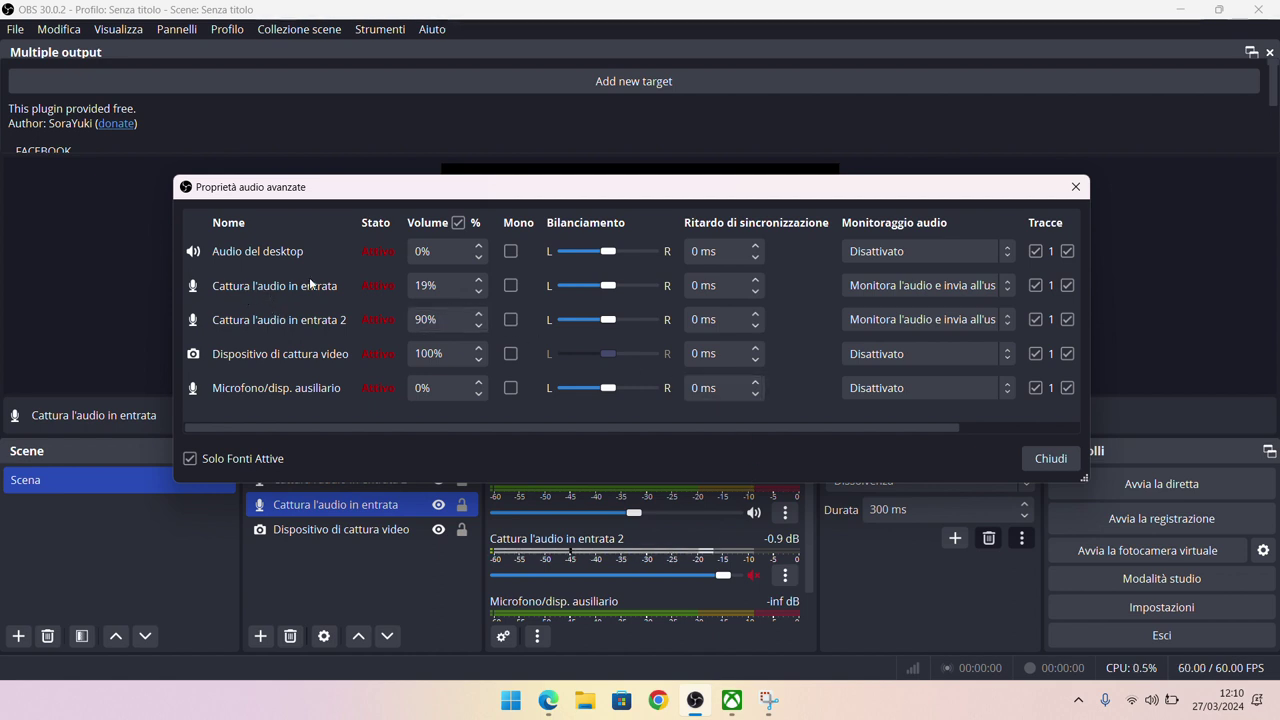
left_click(962, 289)
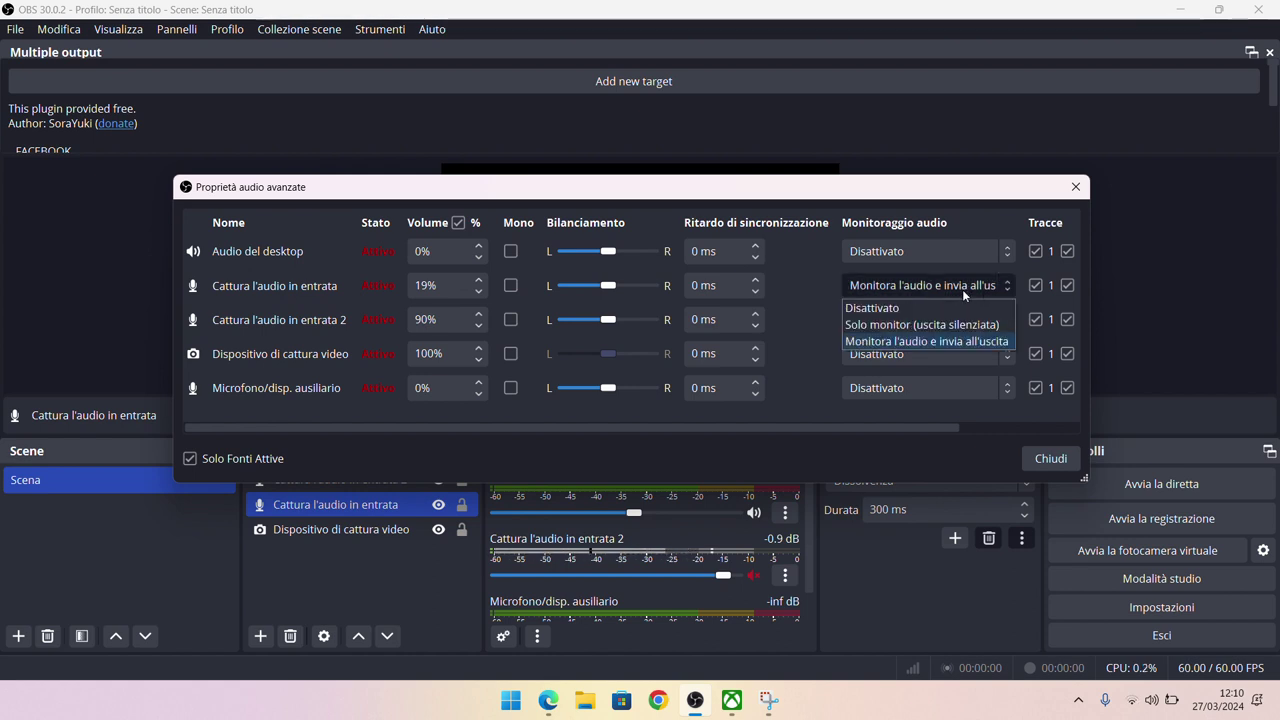
left_click(962, 289)
left_click(971, 318)
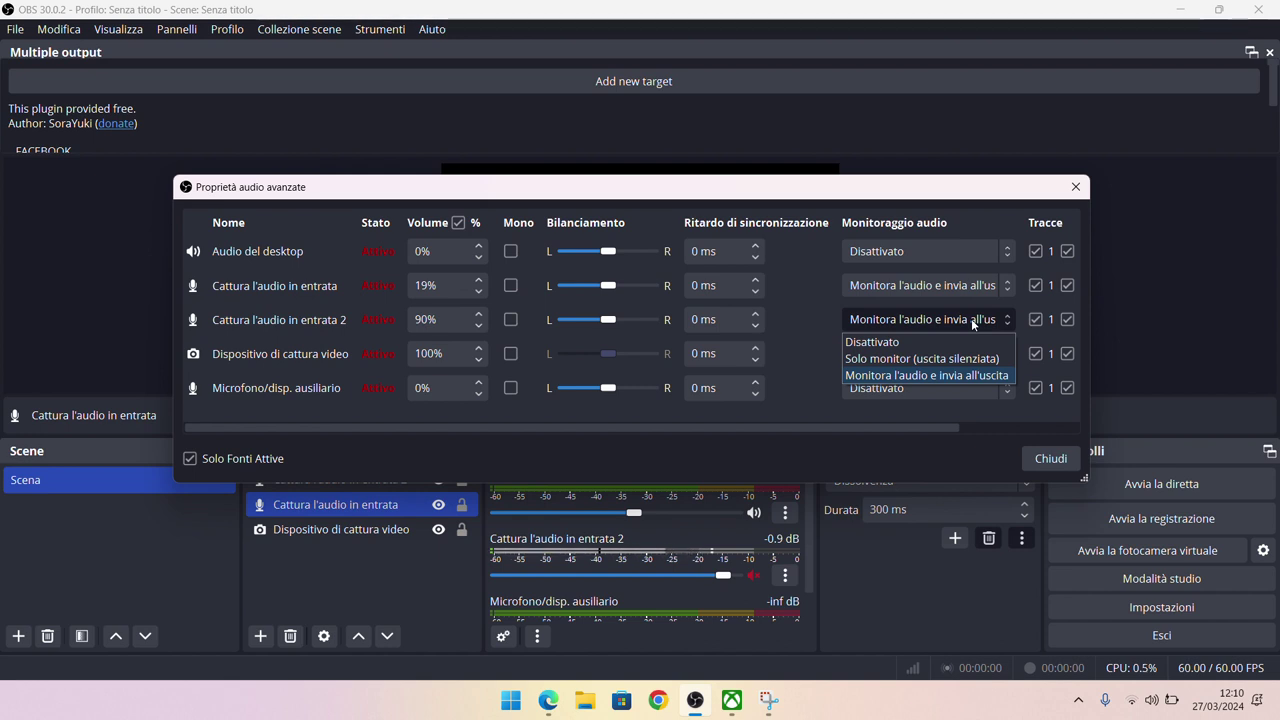
left_click(971, 318)
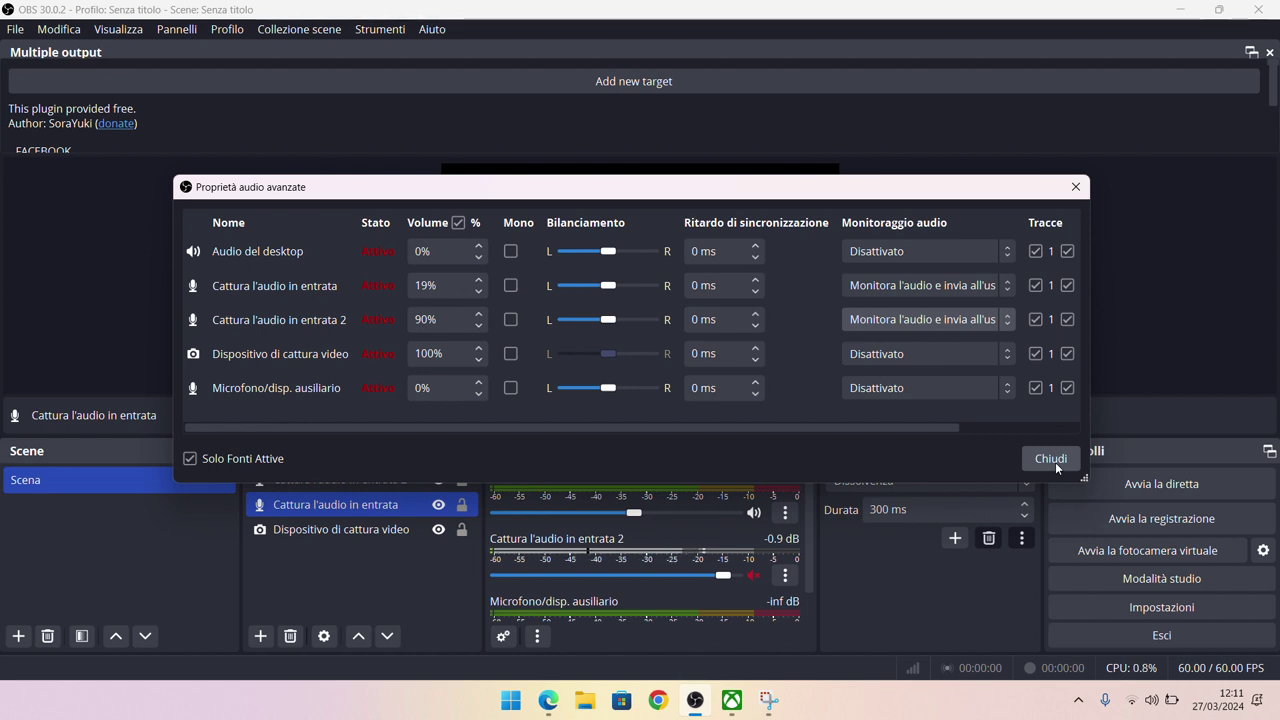
left_click_drag(387, 187, 397, 143)
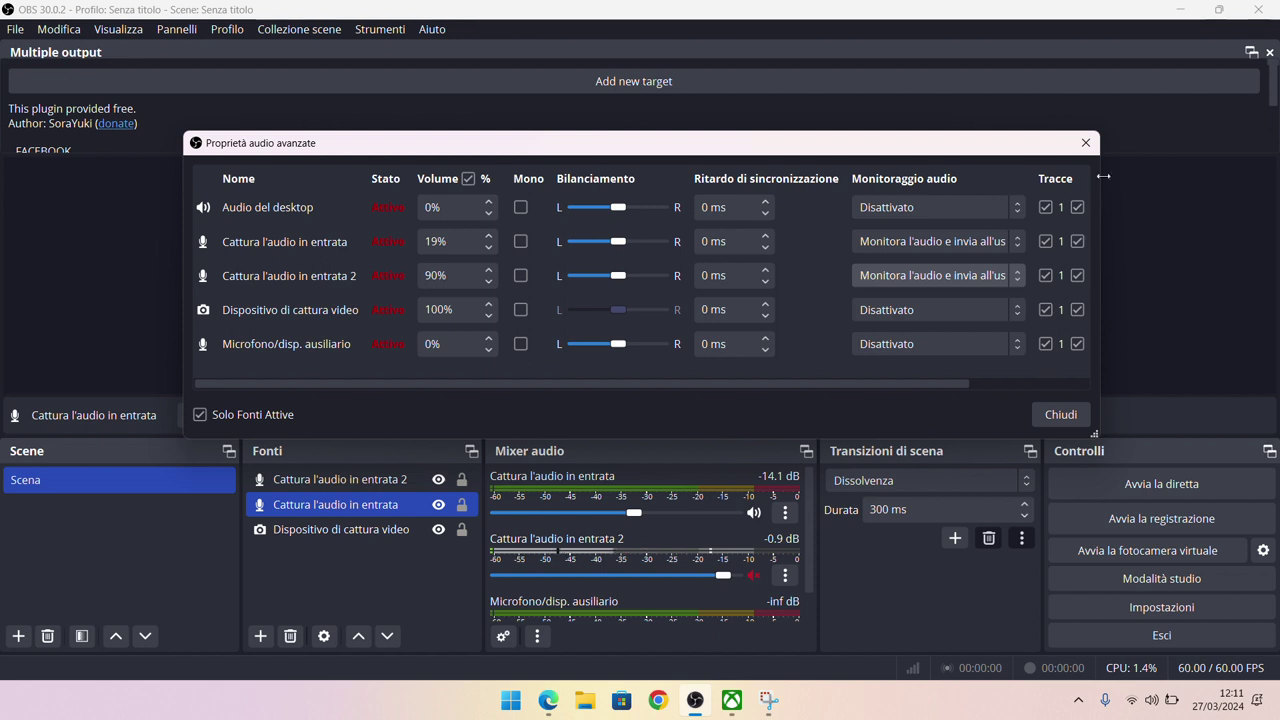
left_click(1086, 143)
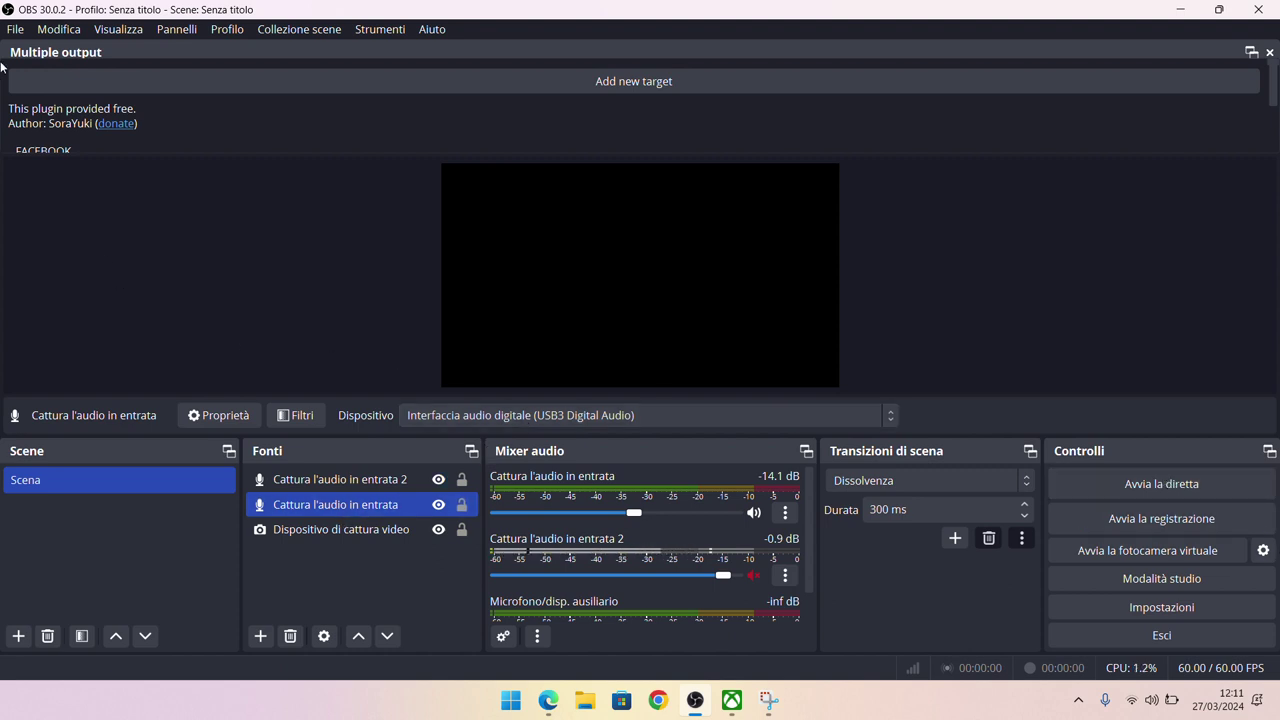
Check the streaming service and server in the "Dirette" settings and close the settings
left_click(14, 31)
left_click(57, 112)
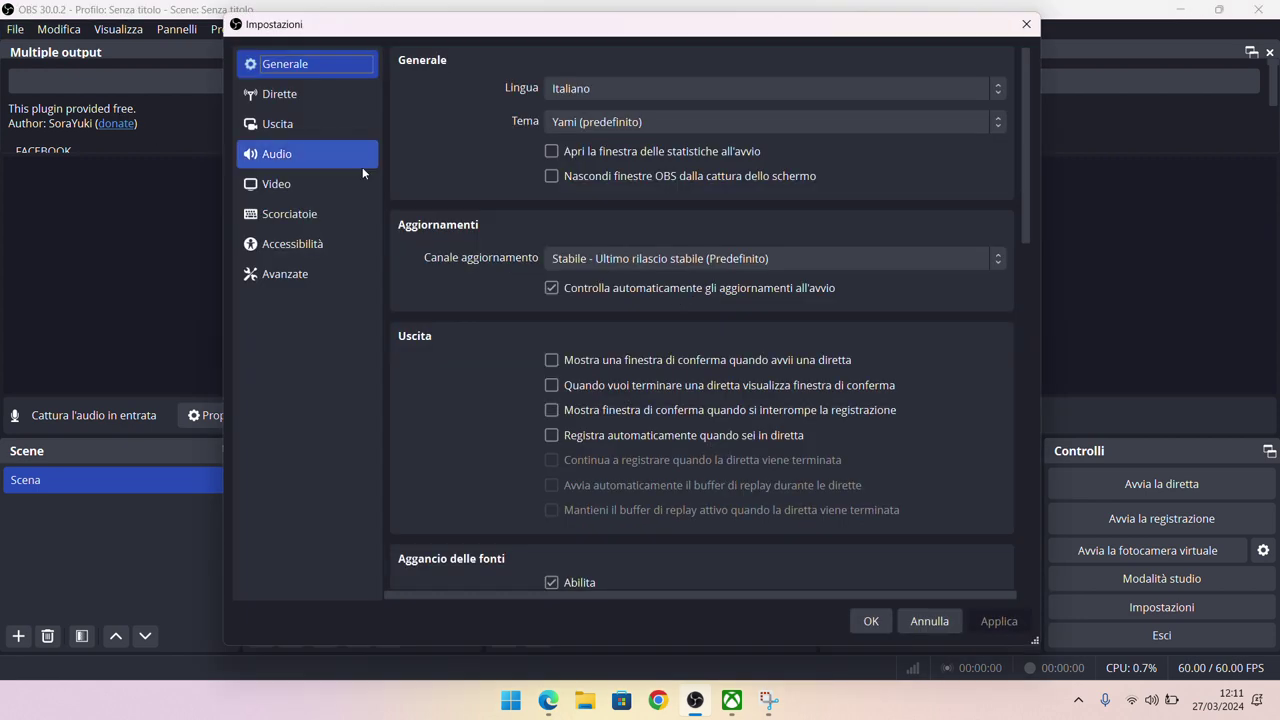
left_click(267, 101)
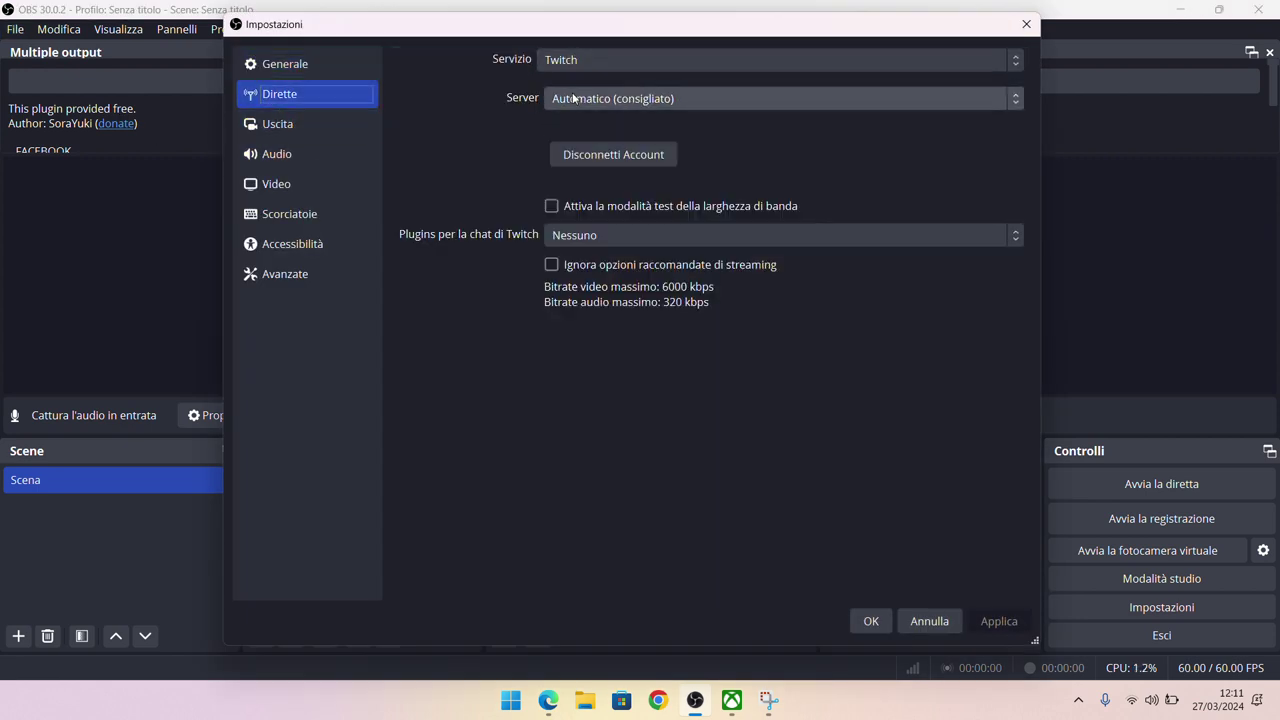
left_click(1030, 30)
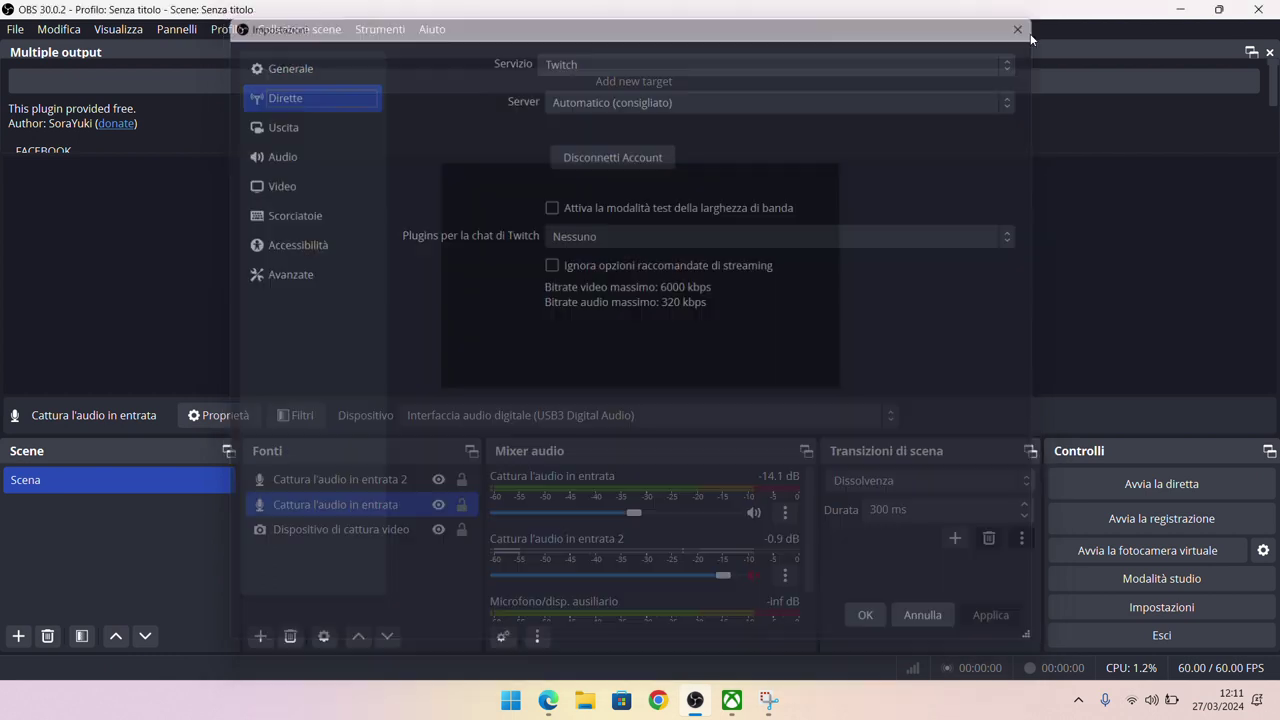
Review the streaming settings of the FACEBOOK target in the multiple output plugin and close them
scroll(292, 116, "down", 3)
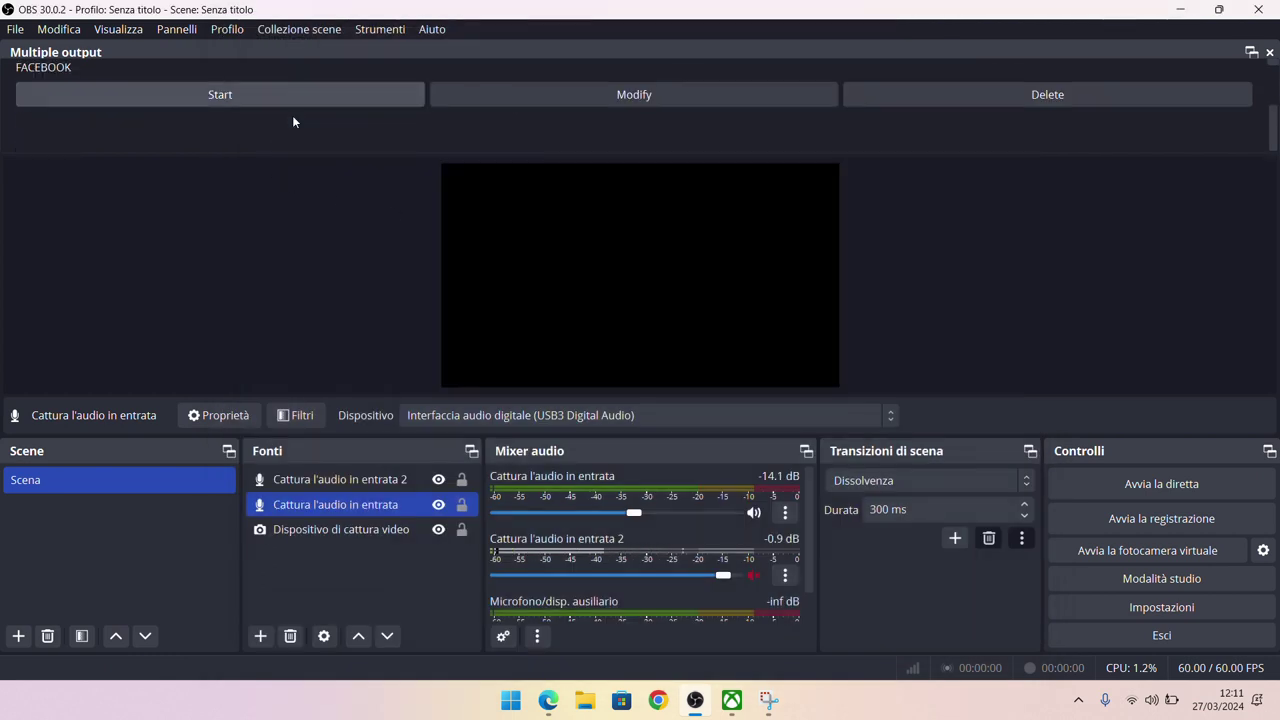
left_click(586, 92)
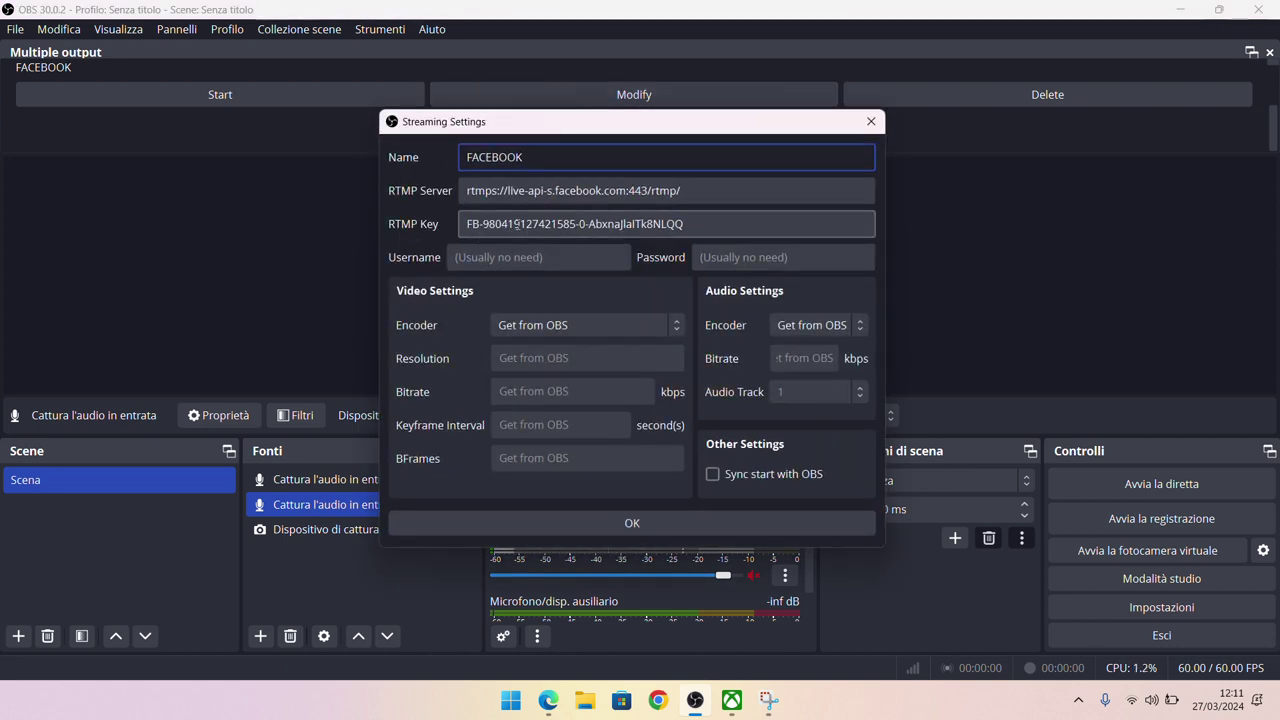
left_click(691, 523)
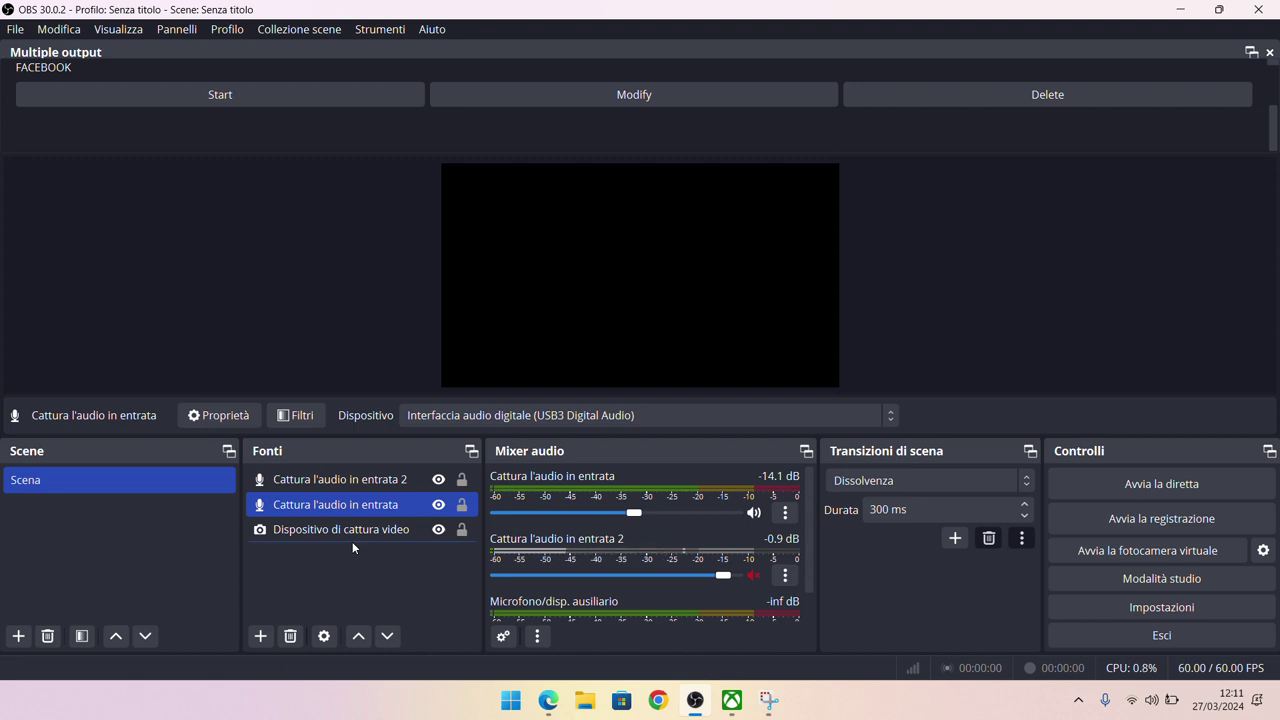
Review the sources and check the device choices available for "Cattura l'audio in entrata 2"
left_click(296, 529, "ctrl")
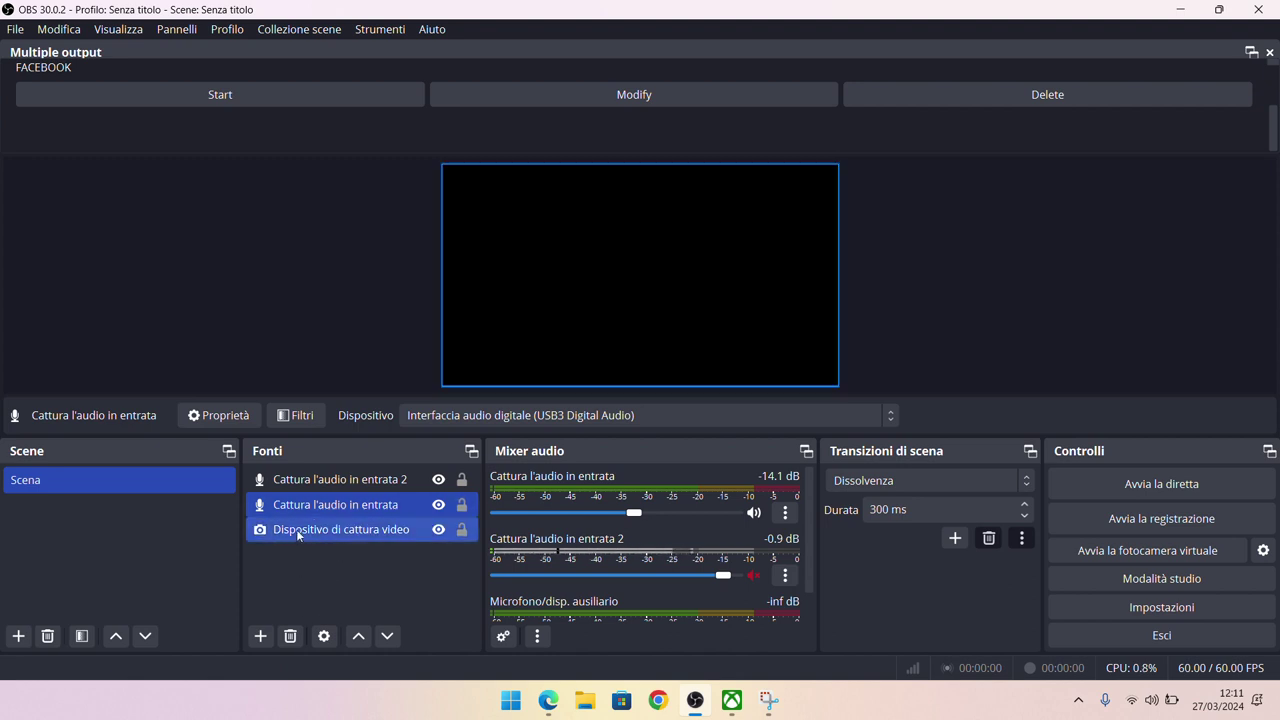
left_click(388, 532, "ctrl")
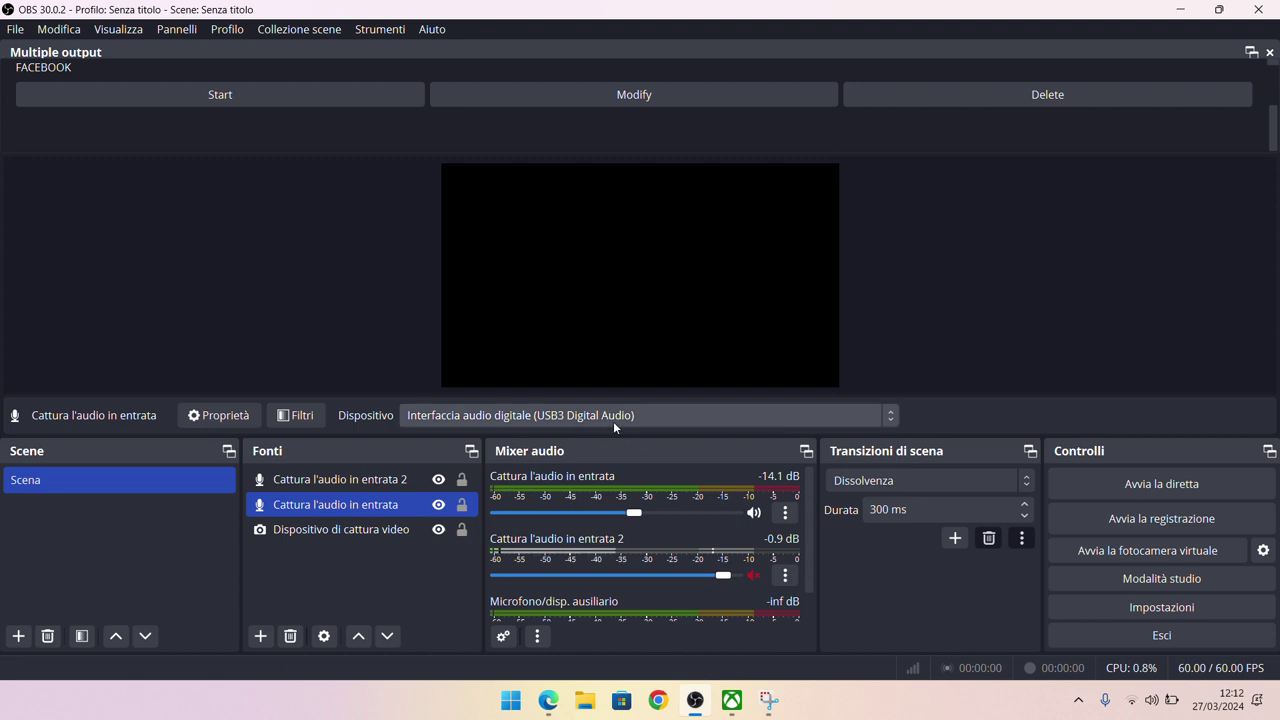
left_click(382, 480)
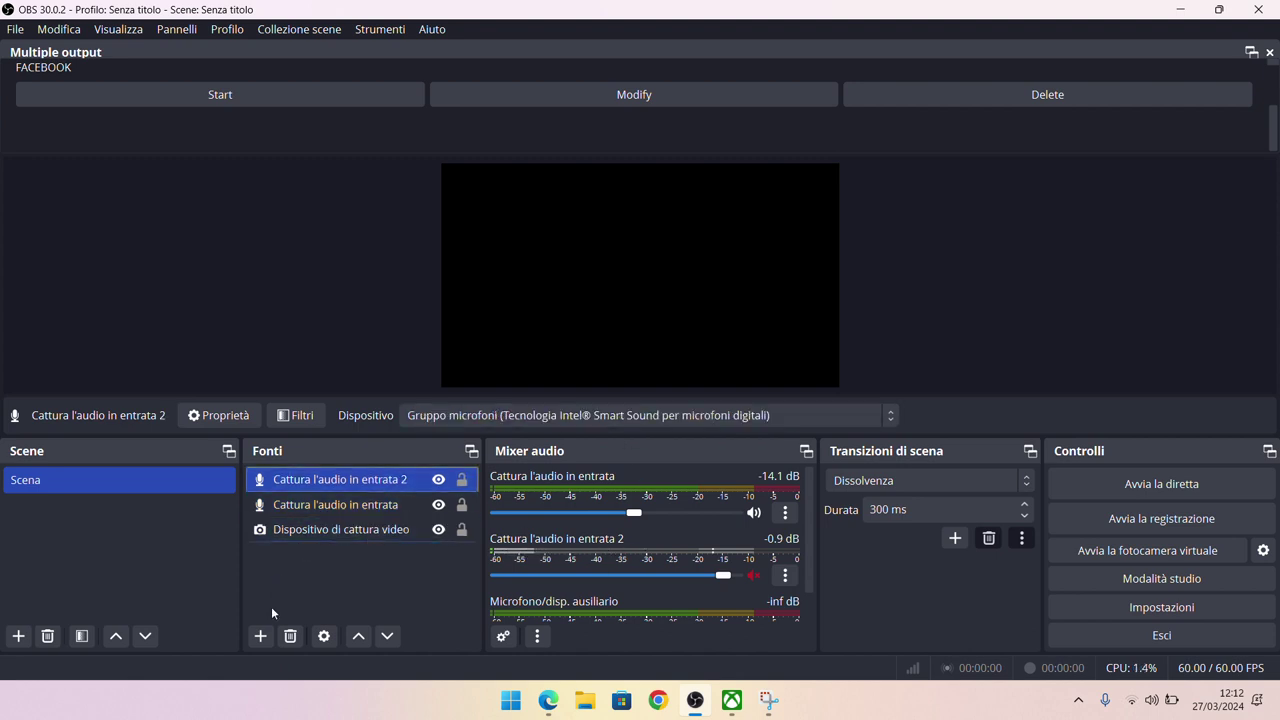
left_click(315, 504, "ctrl")
left_click(321, 478)
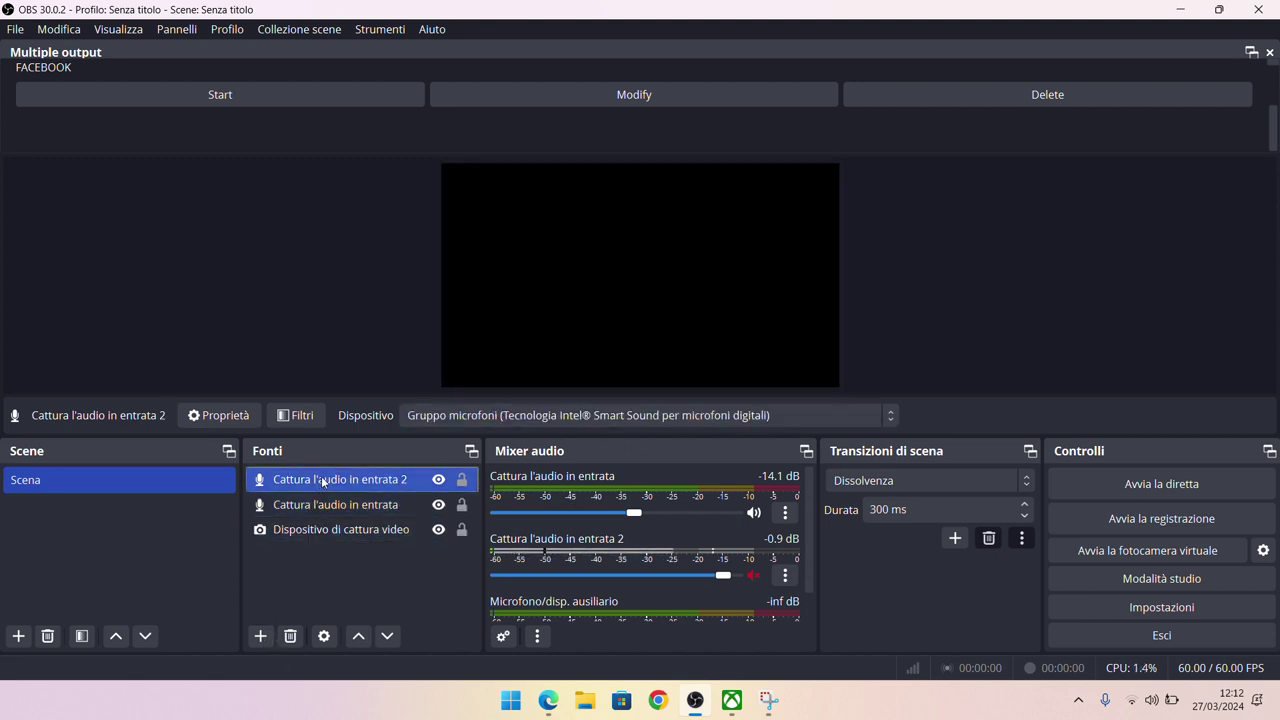
left_click(604, 417)
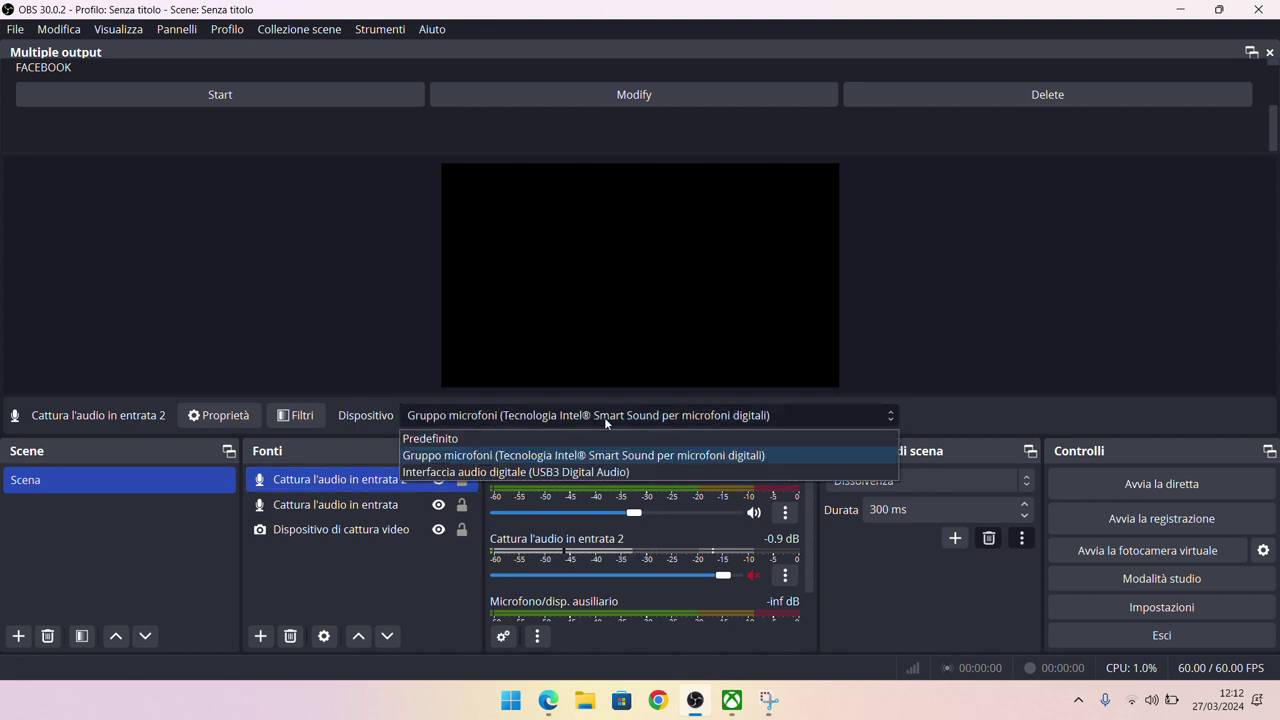
left_click(604, 417)
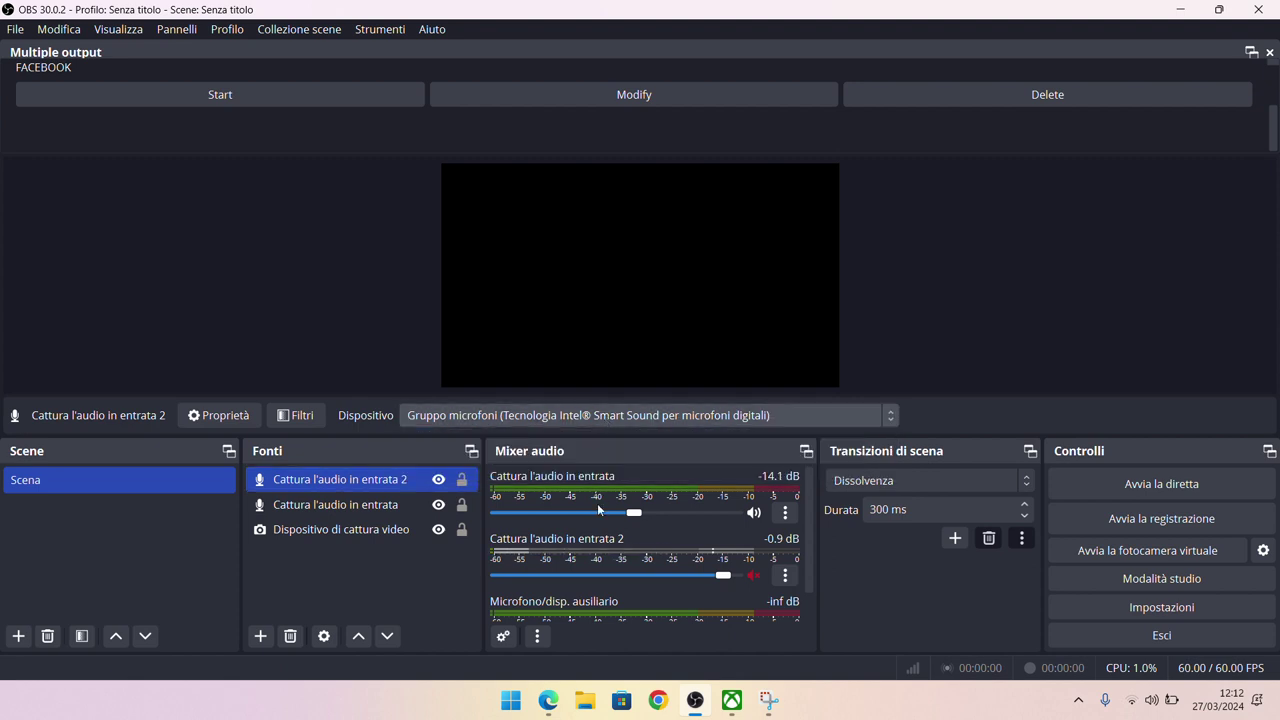
Set audio monitoring of "Cattura l'audio in entrata" to "Monitora l'audio e invia all'uscita" in the advanced audio properties and close them
right_click(651, 499)
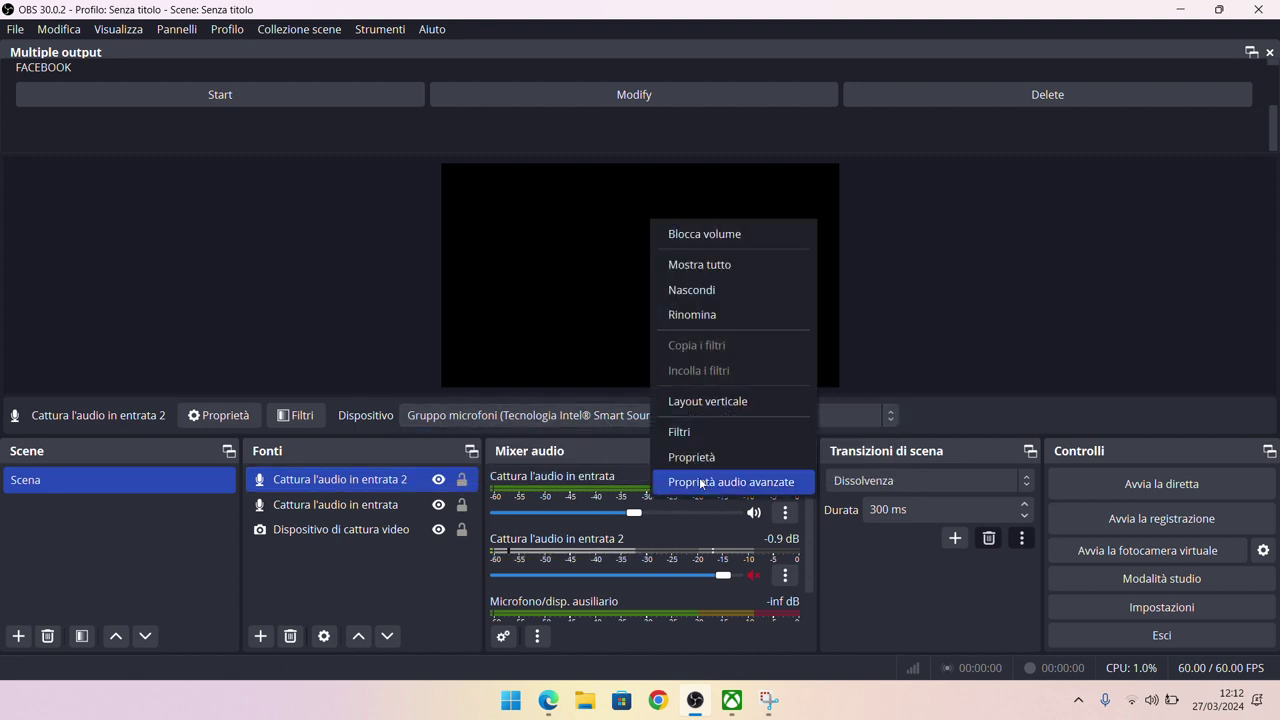
left_click(683, 484)
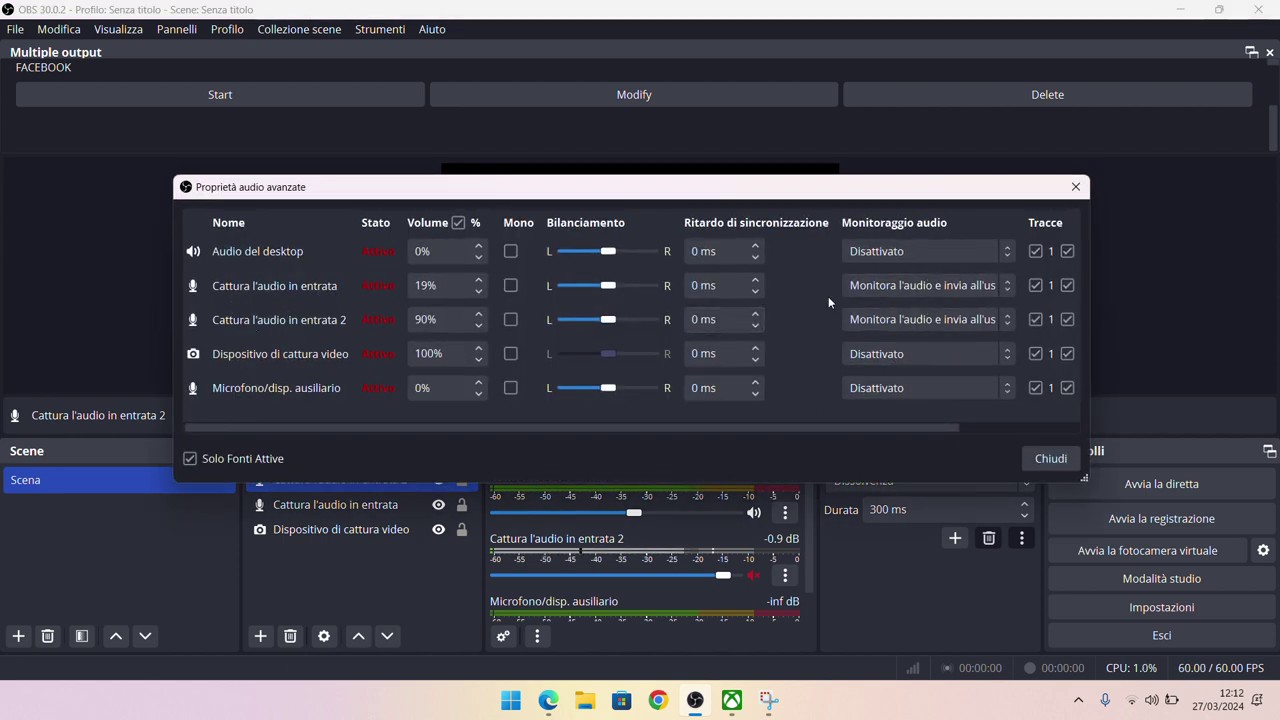
left_click(925, 286)
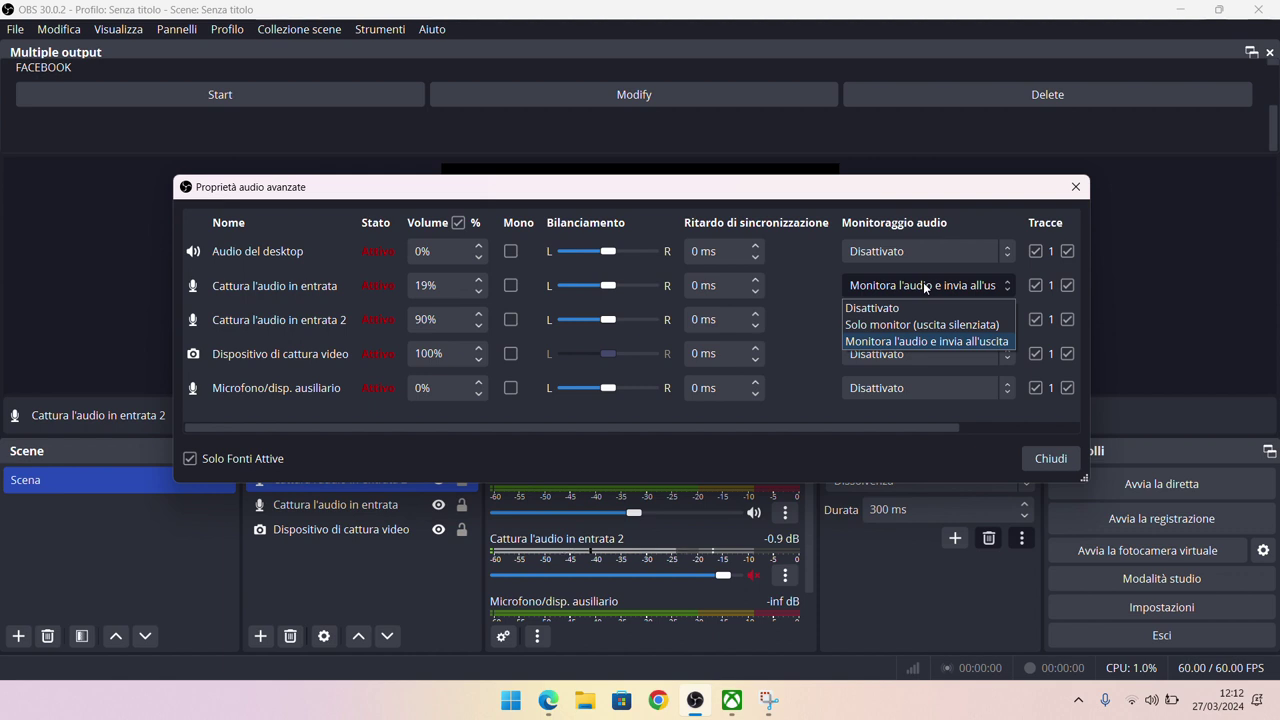
left_click(925, 341)
scroll(940, 324, "down", 2)
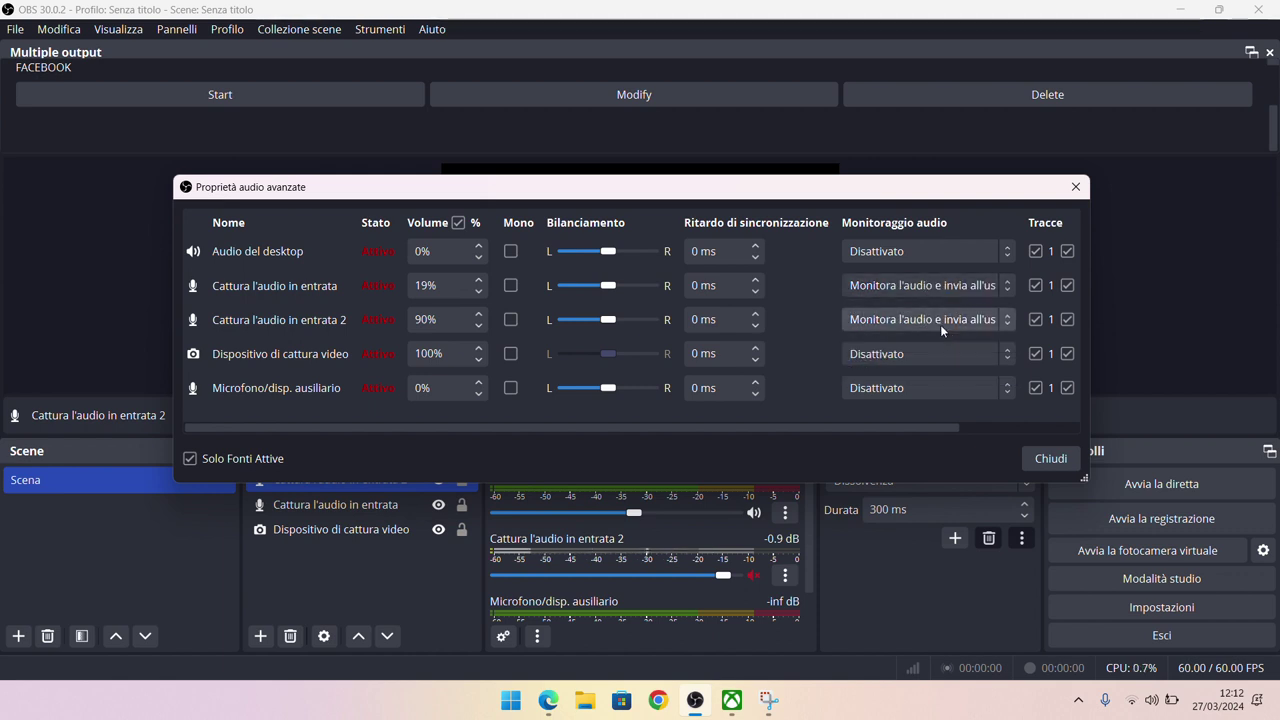
left_click(1048, 459)
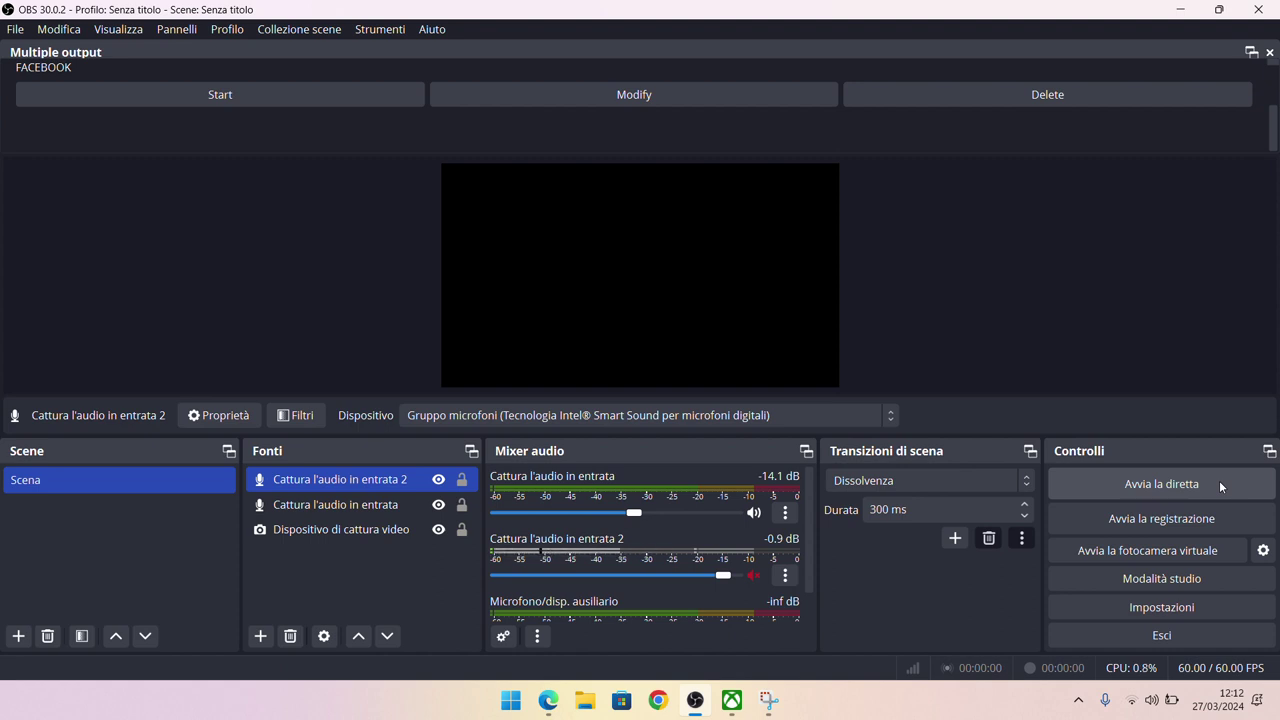
Start the live stream
left_click(1220, 486)
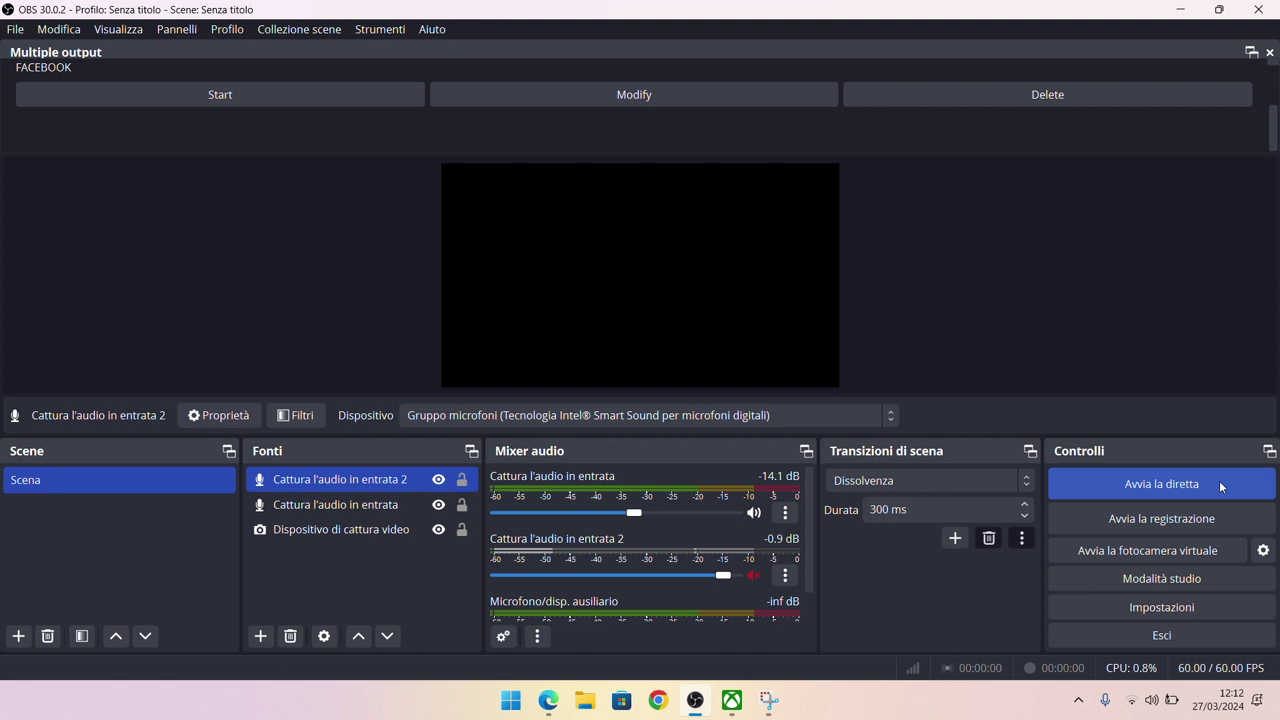